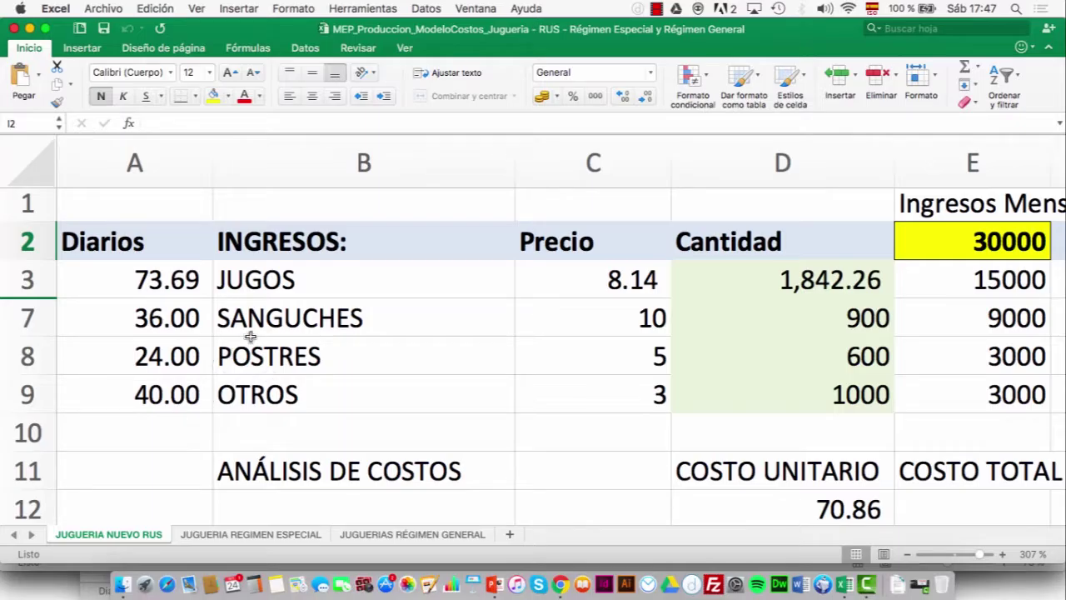
# Examine the JUGOS row's daily units, price, quantity and monthly income cells, including their formulas.
pyautogui.click(289, 286)
pyautogui.press('Left')
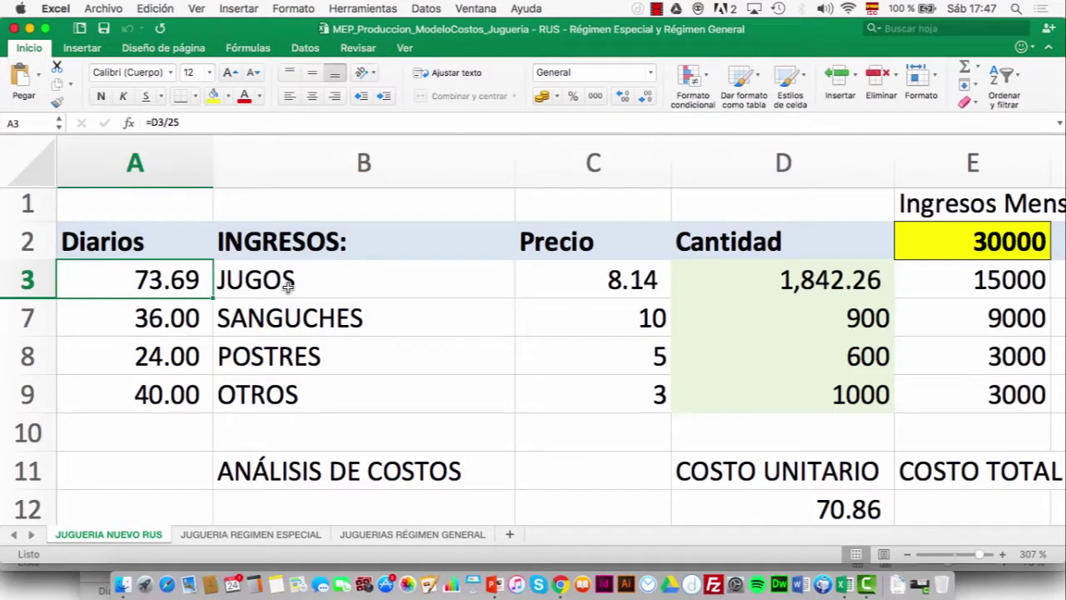
pyautogui.press('Right')
pyautogui.press('Right')
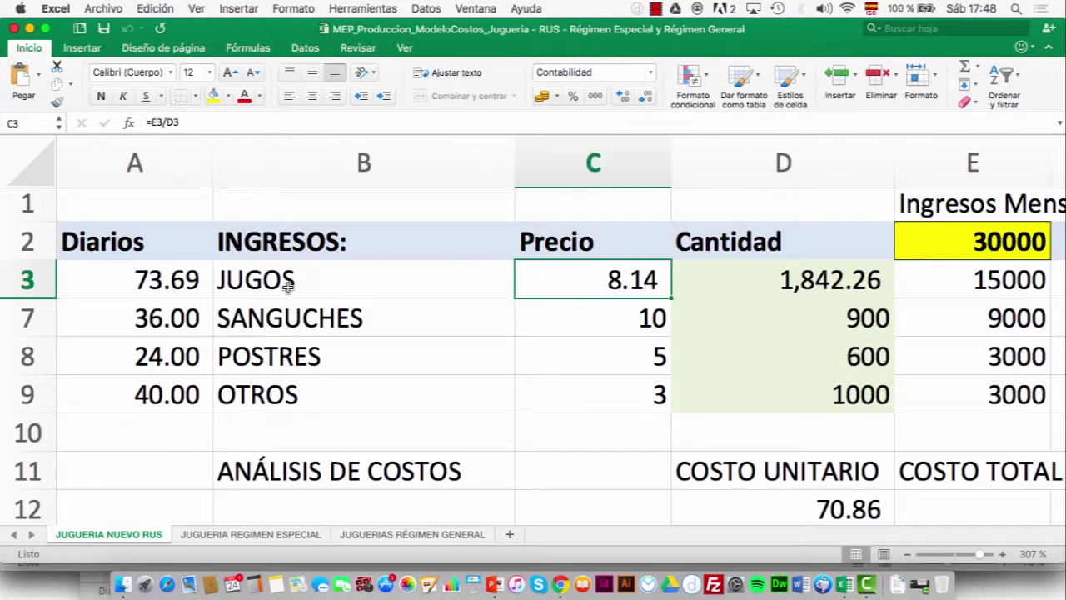
pyautogui.press('Right')
pyautogui.press('Right')
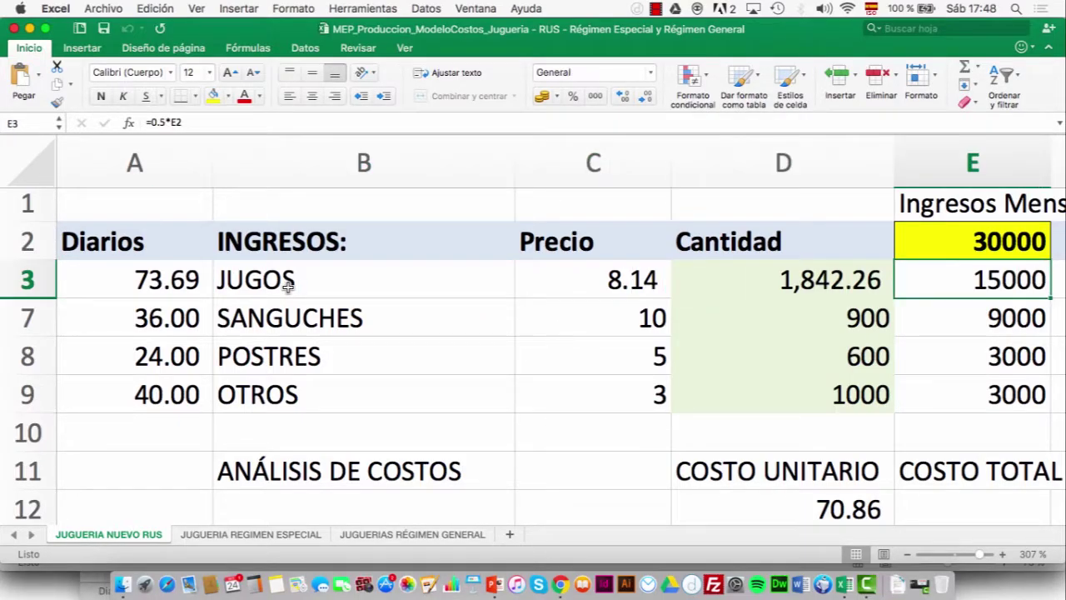
pyautogui.press('Left')
pyautogui.press('Left')
pyautogui.press('Left')
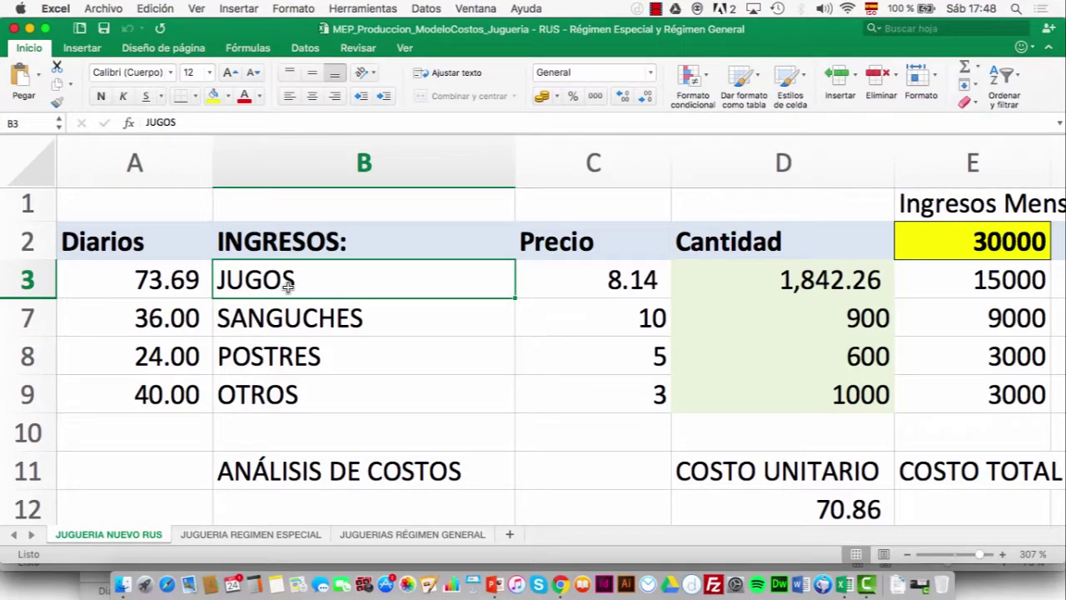
pyautogui.press('Right')
pyautogui.press('Right')
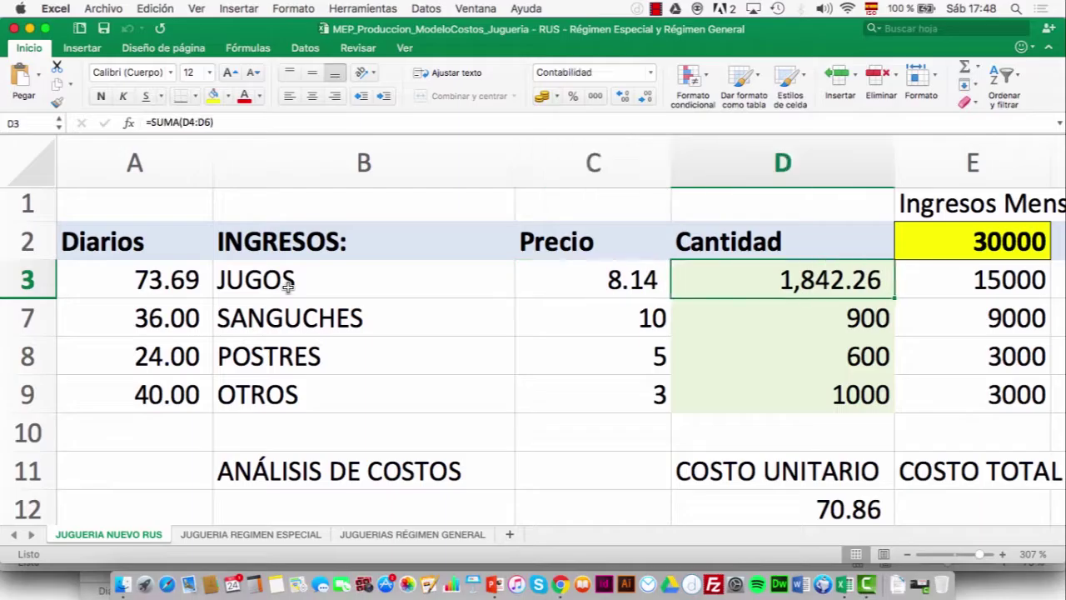
pyautogui.press('Left')
pyautogui.press('Left')
pyautogui.press('Left')
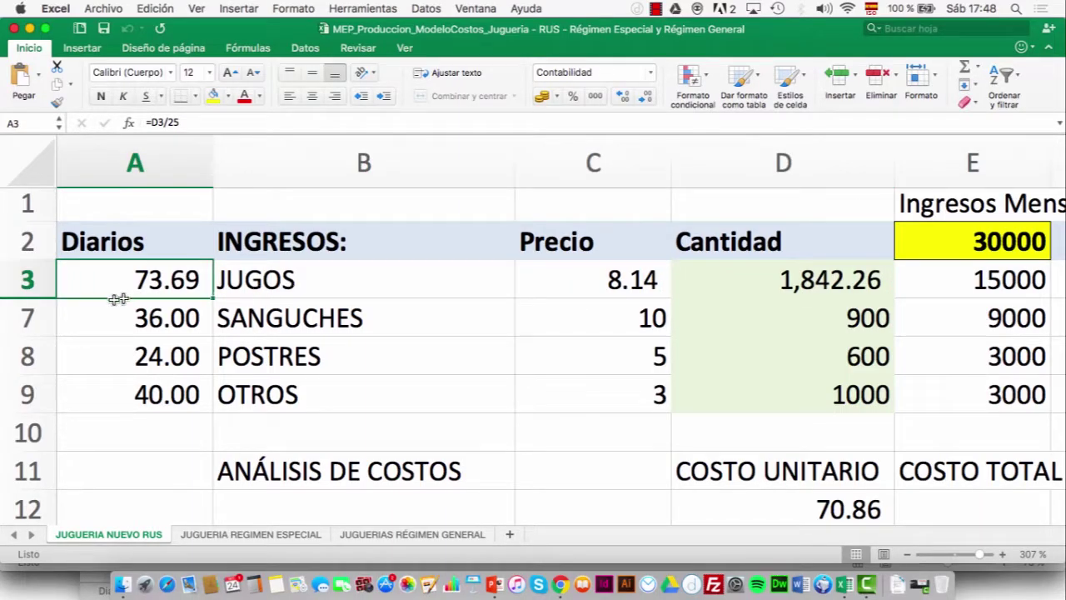
# Look through the income categories listed below JUGOS: SANGUCHES, POSTRES and OTROS.
pyautogui.press('Right')
pyautogui.press('Down')
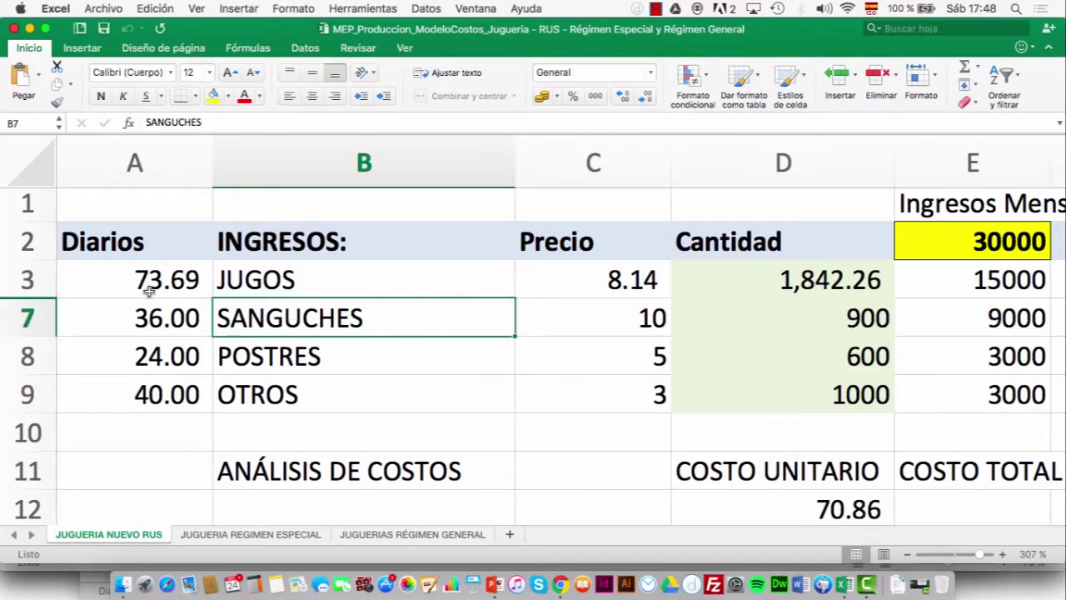
pyautogui.press('Down')
pyautogui.press('Down')
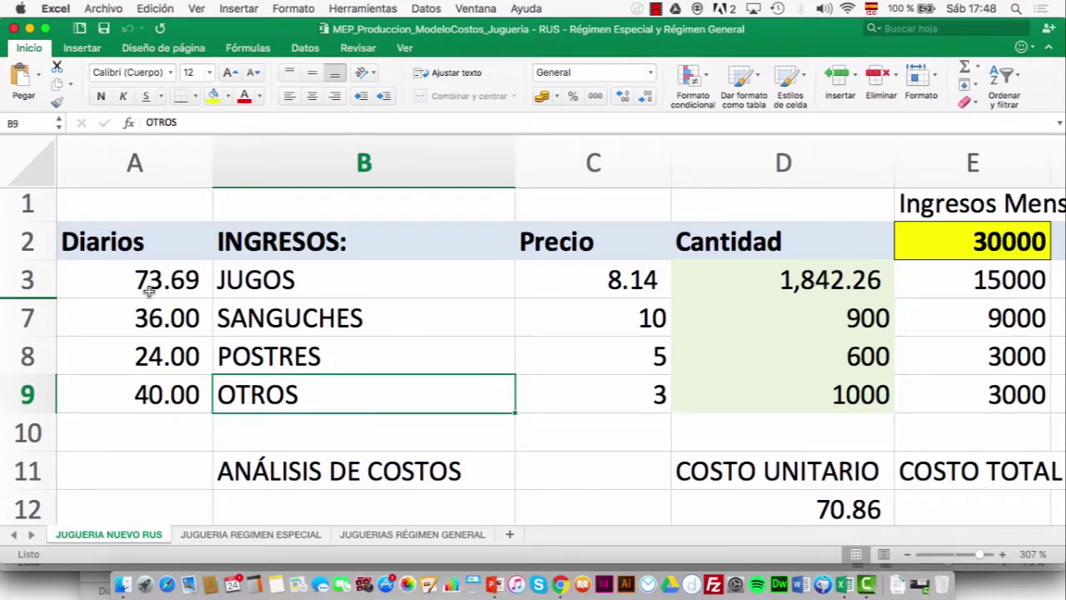
pyautogui.press('Up')
pyautogui.press('Up')
pyautogui.press('Up')
# Unhide rows 4 to 6 between JUGOS and SANGUCHES to view the juice types, and undo it to hide them again.
pyautogui.moveTo(30, 287); pyautogui.dragTo(29, 308)
pyautogui.click(29, 315)
pyautogui.rightClick(30, 308)
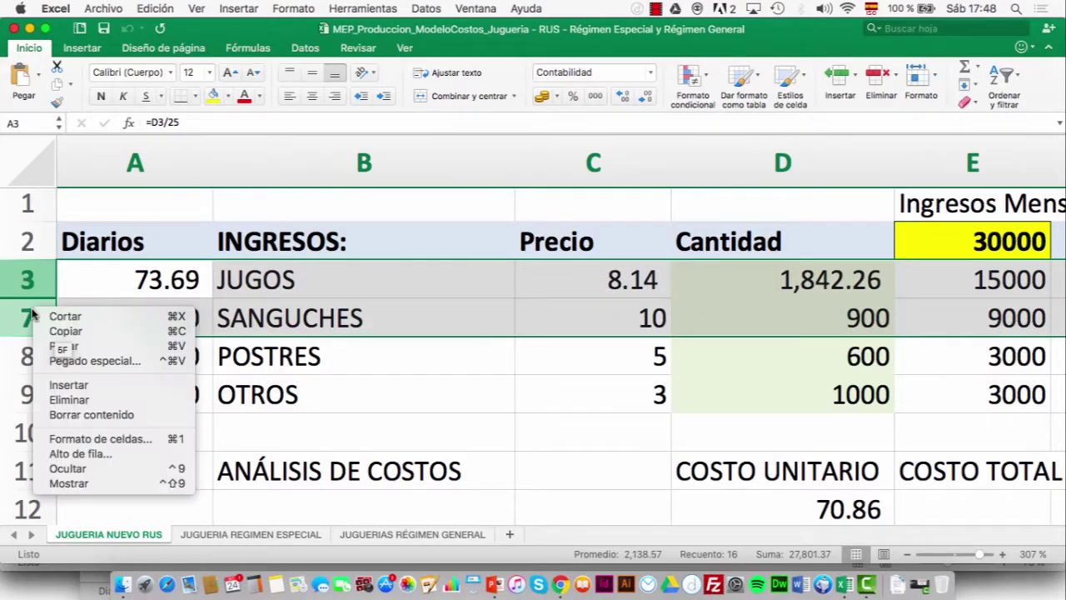
pyautogui.click(91, 484)
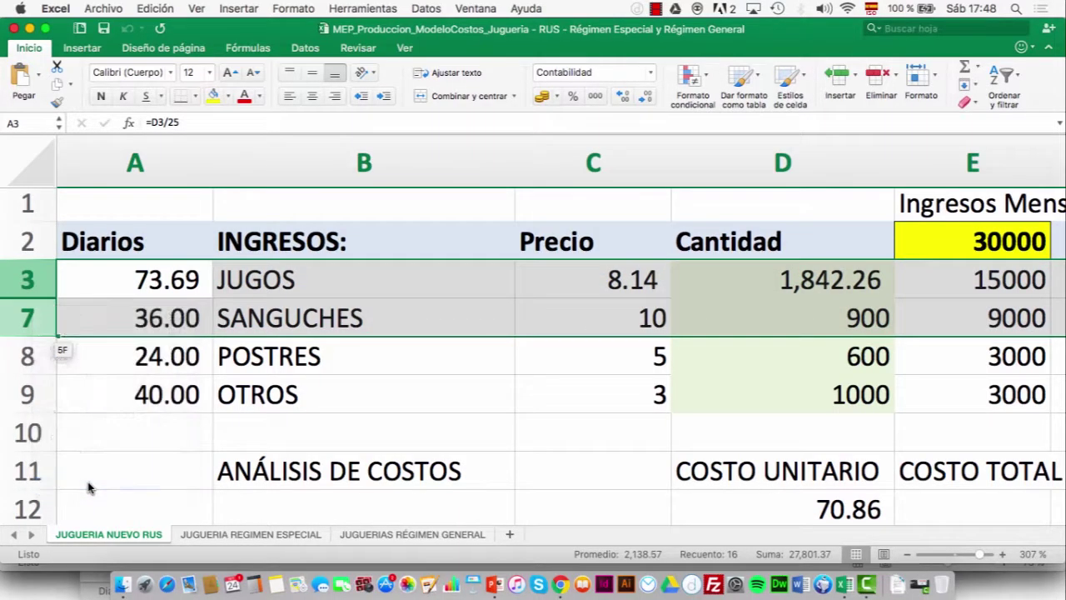
pyautogui.click(260, 360)
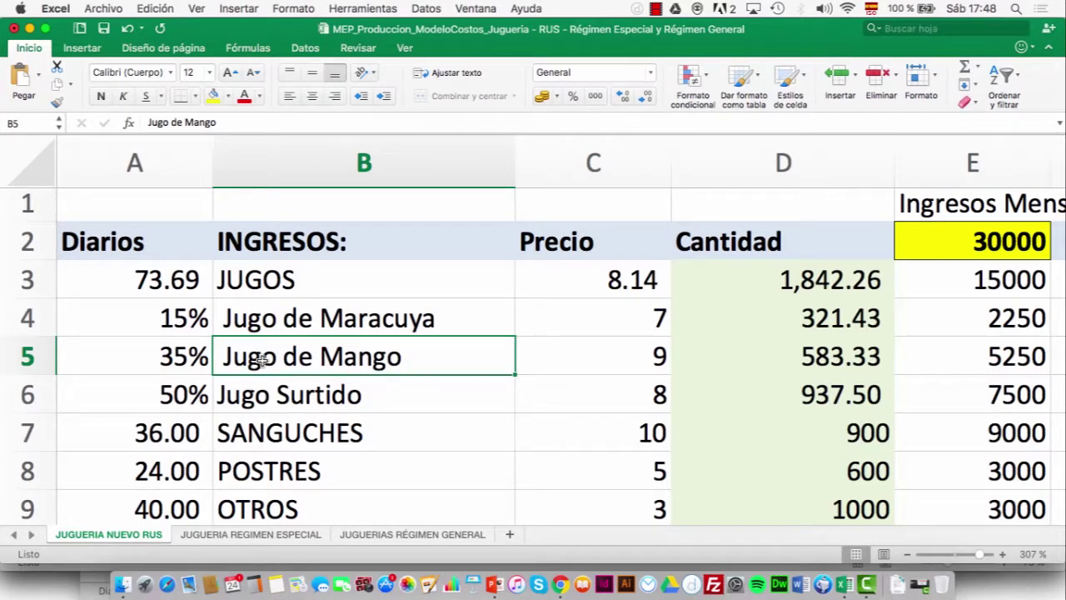
pyautogui.press('super+z')
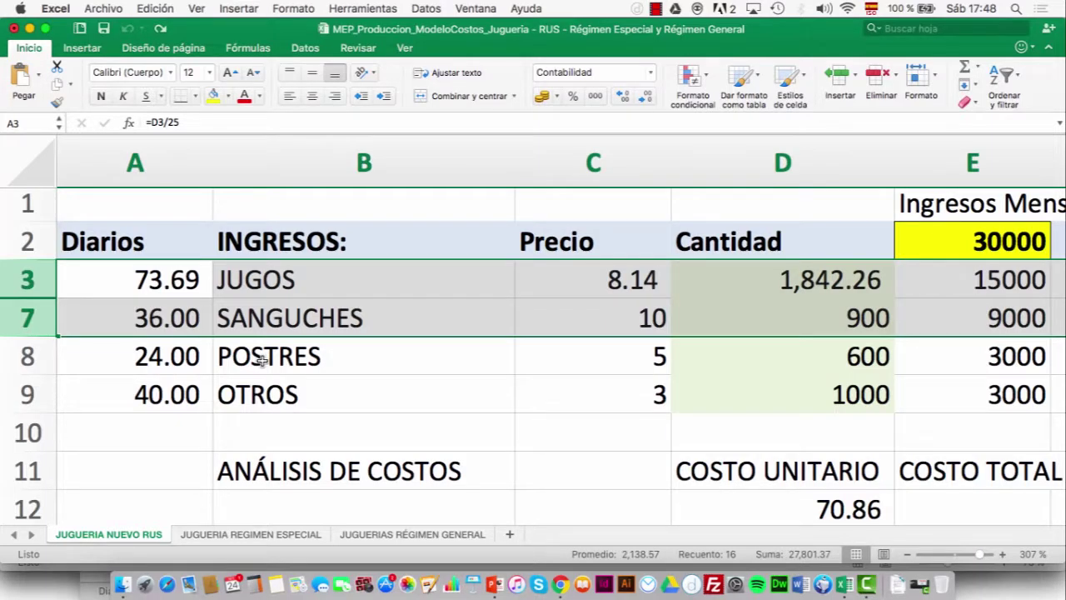
# Examine the JUGOS row across its price, quantity, monthly income, income share and Utilidad columns, and back to daily units.
pyautogui.press('Right')
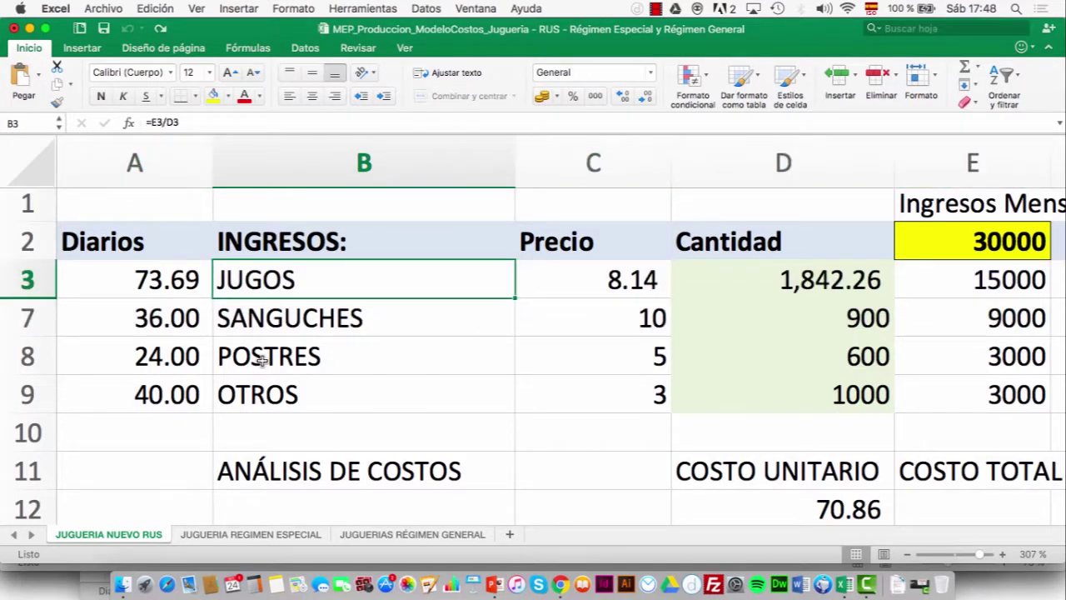
pyautogui.press('Right')
pyautogui.press('Right')
pyautogui.press('Right')
pyautogui.press('Right')
pyautogui.press('Right')
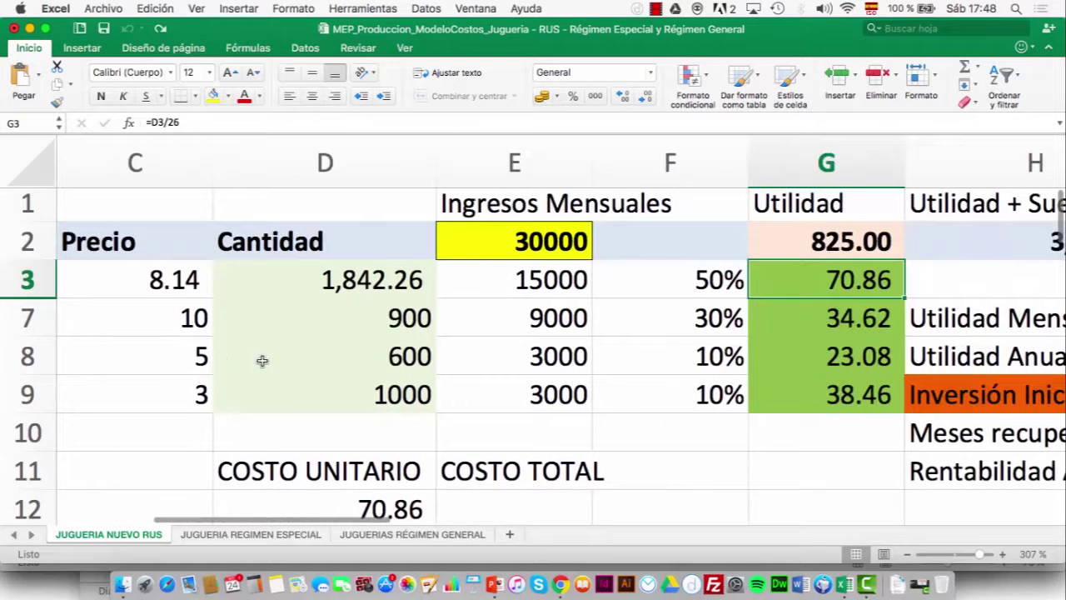
pyautogui.press('Left')
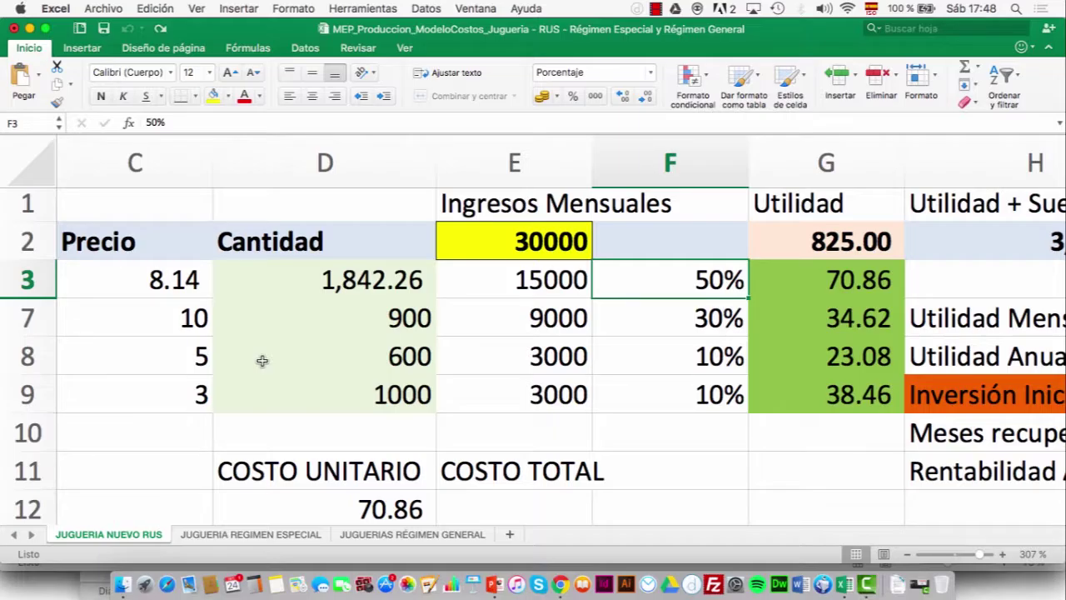
pyautogui.press('Left')
pyautogui.press('Left')
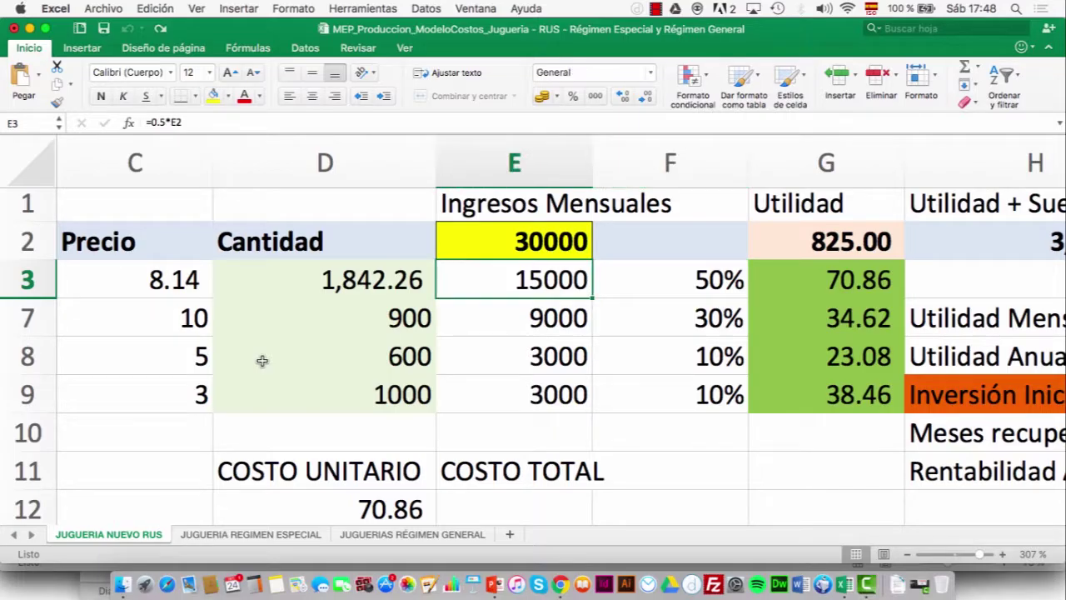
pyautogui.press('Left')
pyautogui.press('Left')
pyautogui.press('Left')
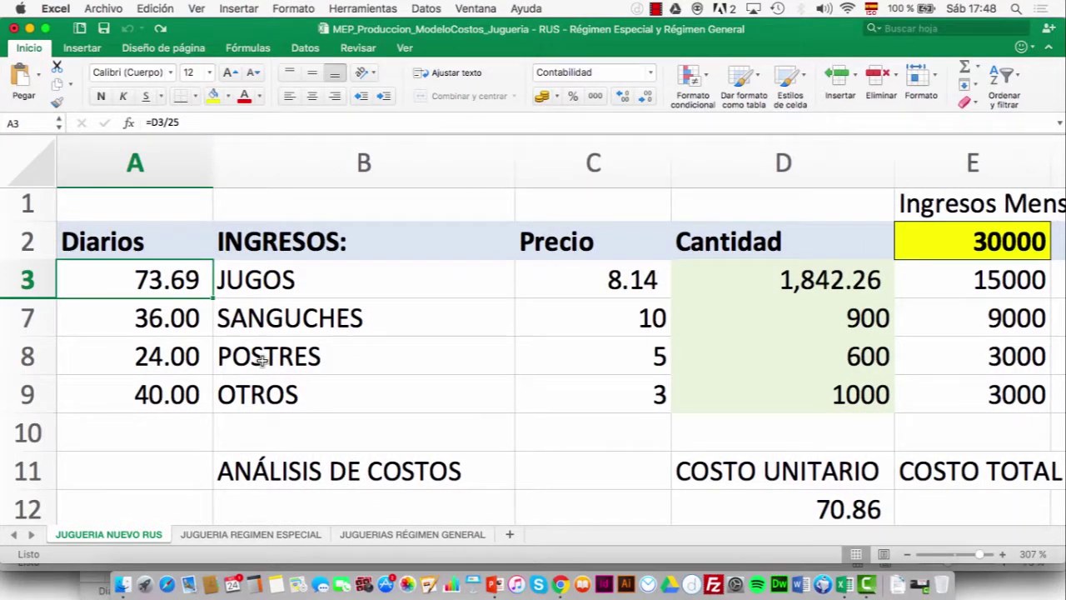
pyautogui.press('Right')
pyautogui.press('Right')
pyautogui.press('Right')
pyautogui.press('Right')
pyautogui.press('Right')
pyautogui.press('Right')
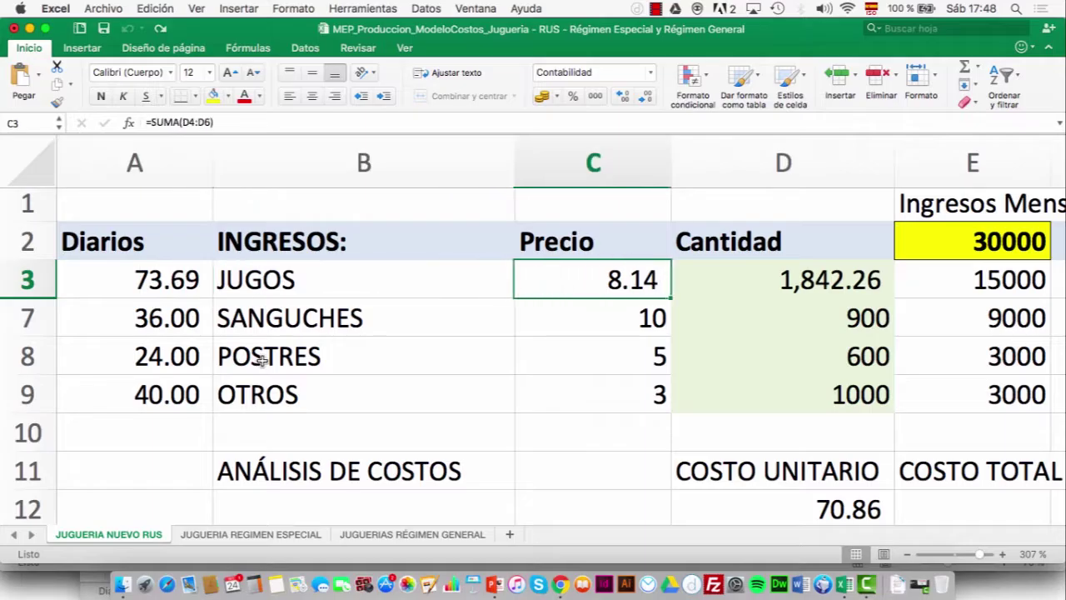
# Review the income share percentages in column F for JUGOS, SANGUCHES, POSTRES and OTROS.
pyautogui.press('Left')
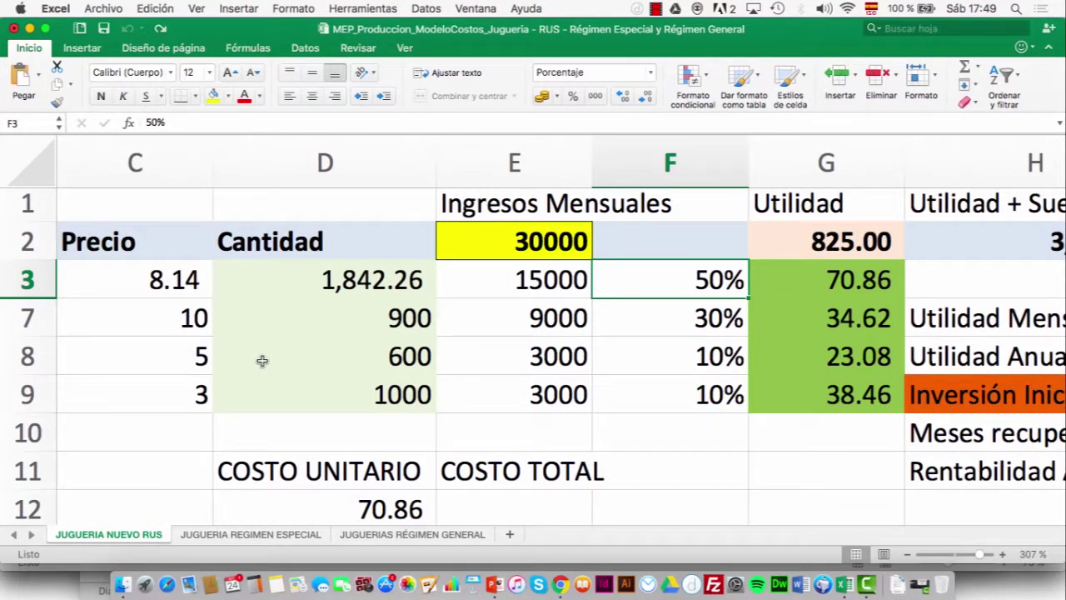
pyautogui.press('Down')
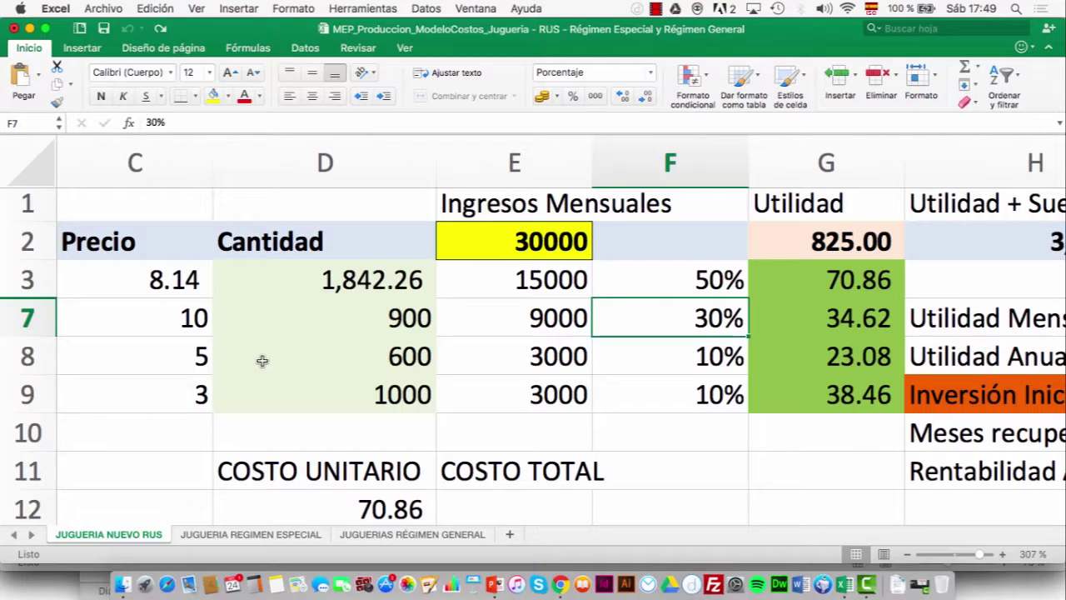
pyautogui.press('Down')
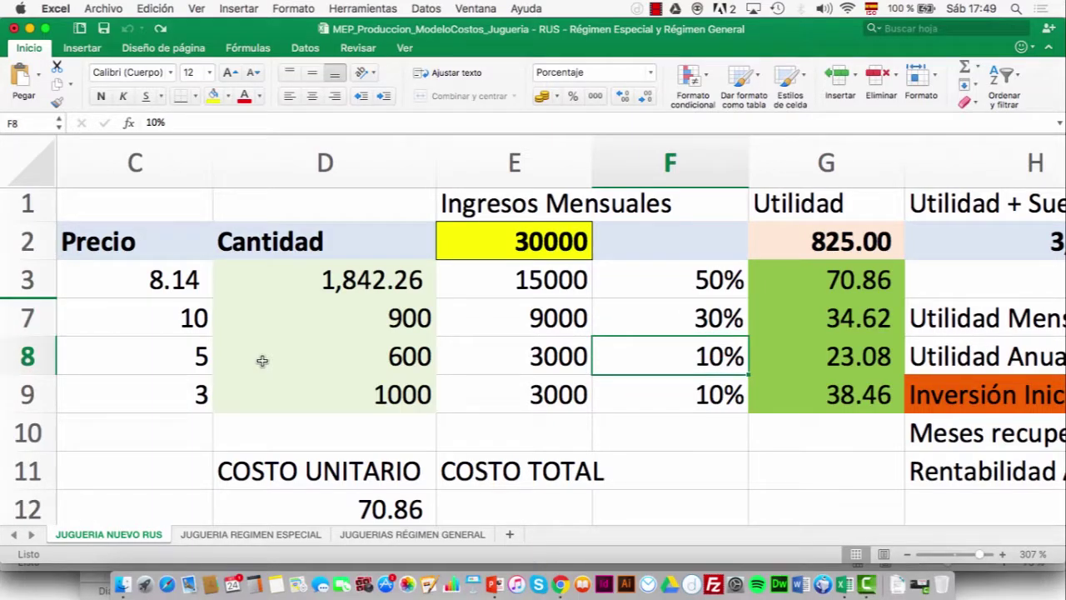
pyautogui.press('Down')
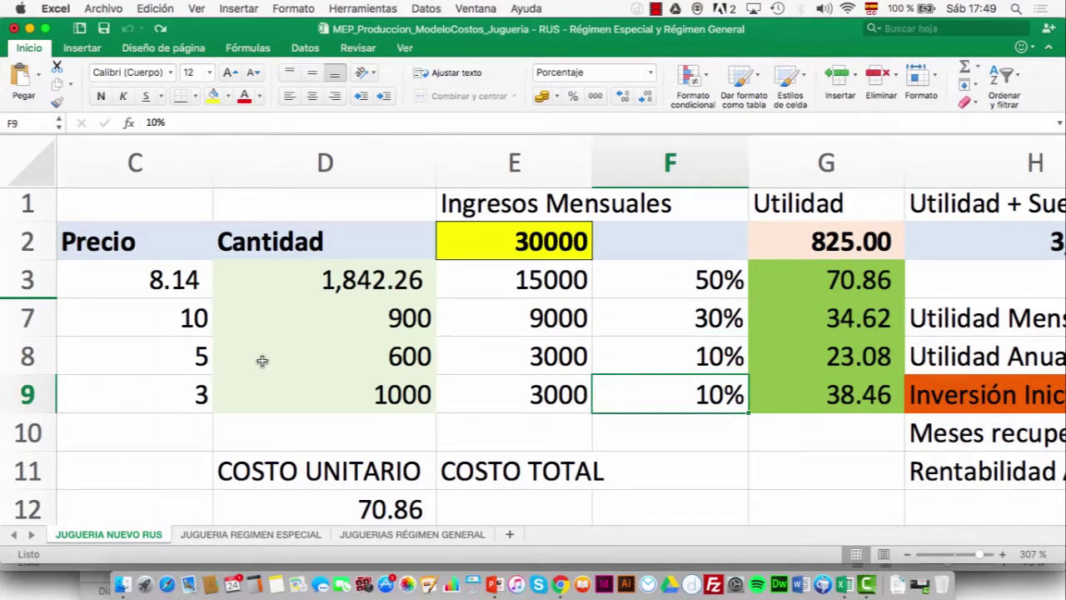
pyautogui.press('Up')
pyautogui.press('Up')
pyautogui.press('Up')
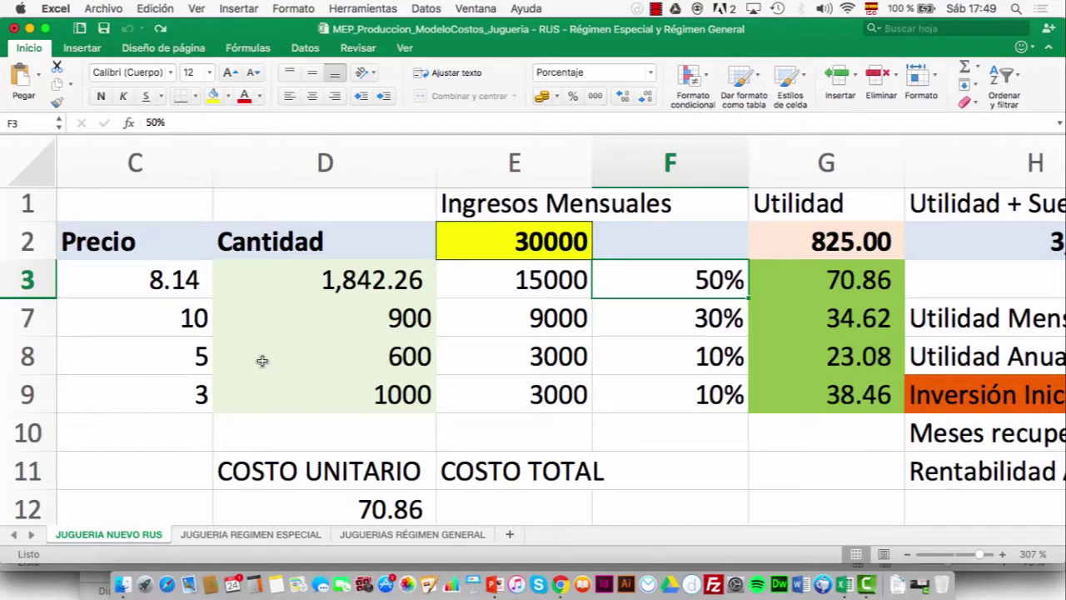
# Set the total monthly income (Ingresos Mensuales) in cell E2 to 20000.
pyautogui.press('Left')
pyautogui.press('Up')
pyautogui.write('2')
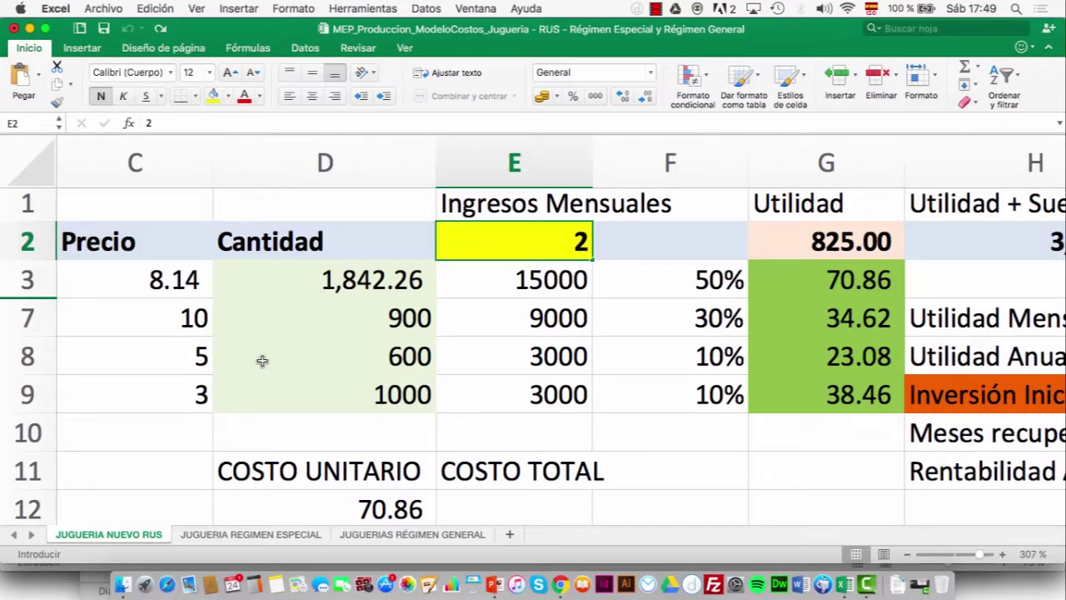
pyautogui.write('000')
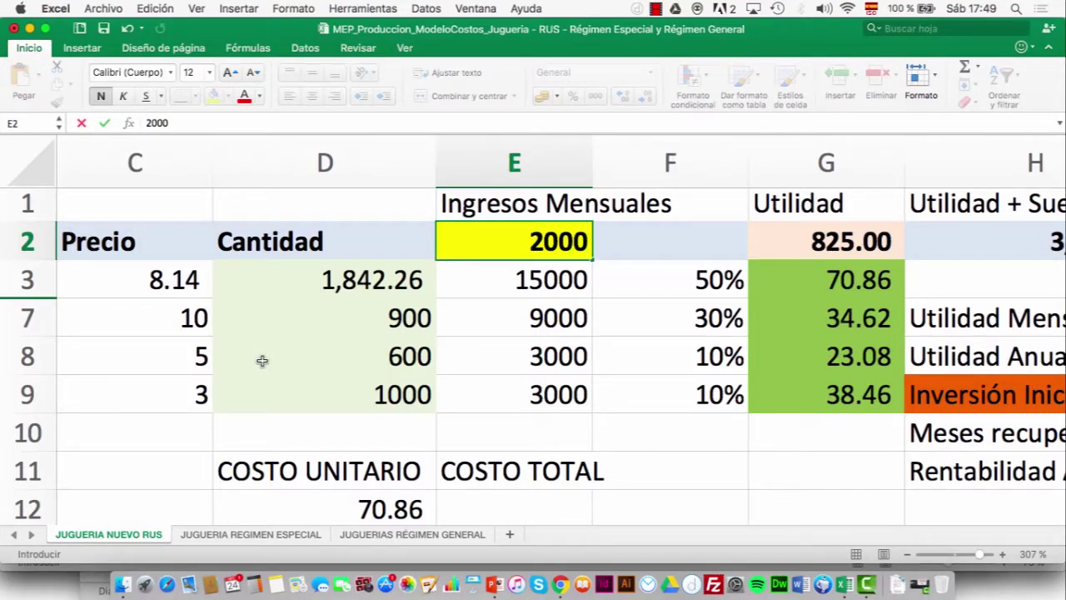
pyautogui.write('0')
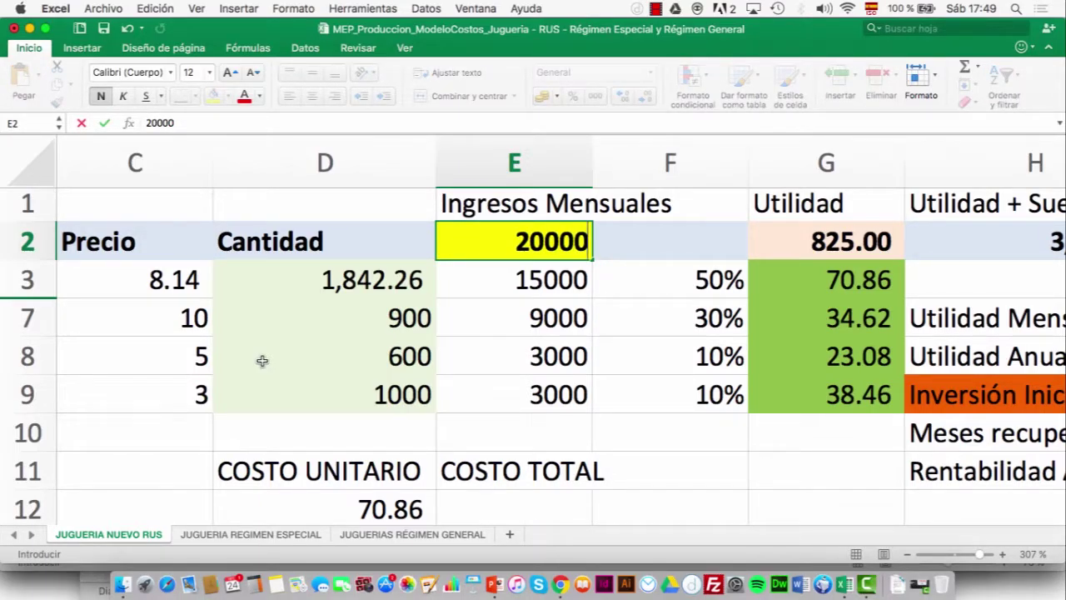
pyautogui.press('Return')
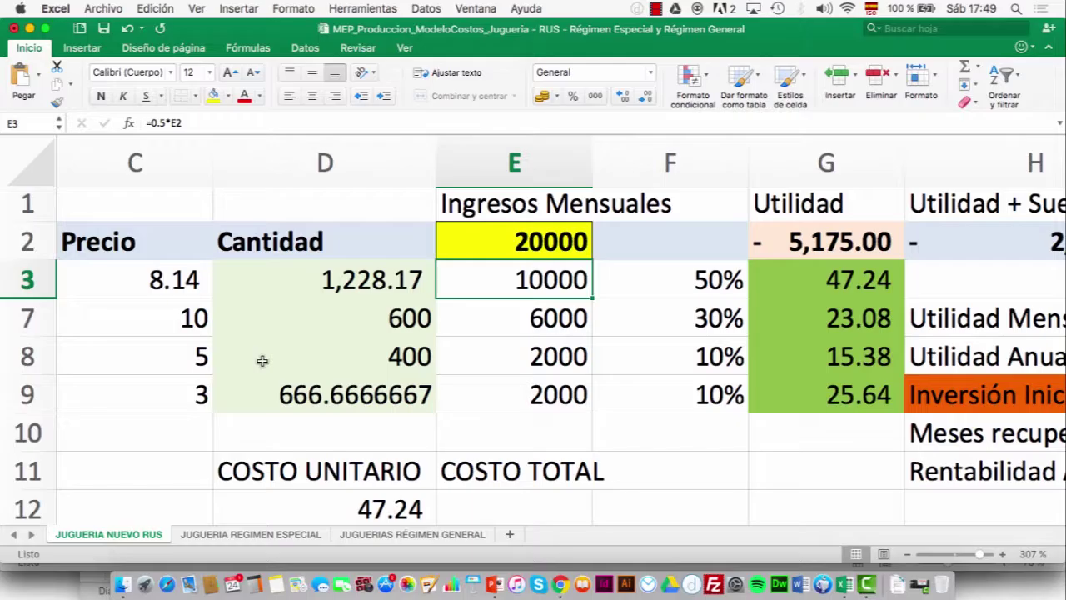
# Check the JUGOS share and income, and the SANGUCHES row's income, price, quantity and daily units with their formulas.
pyautogui.click(674, 292)
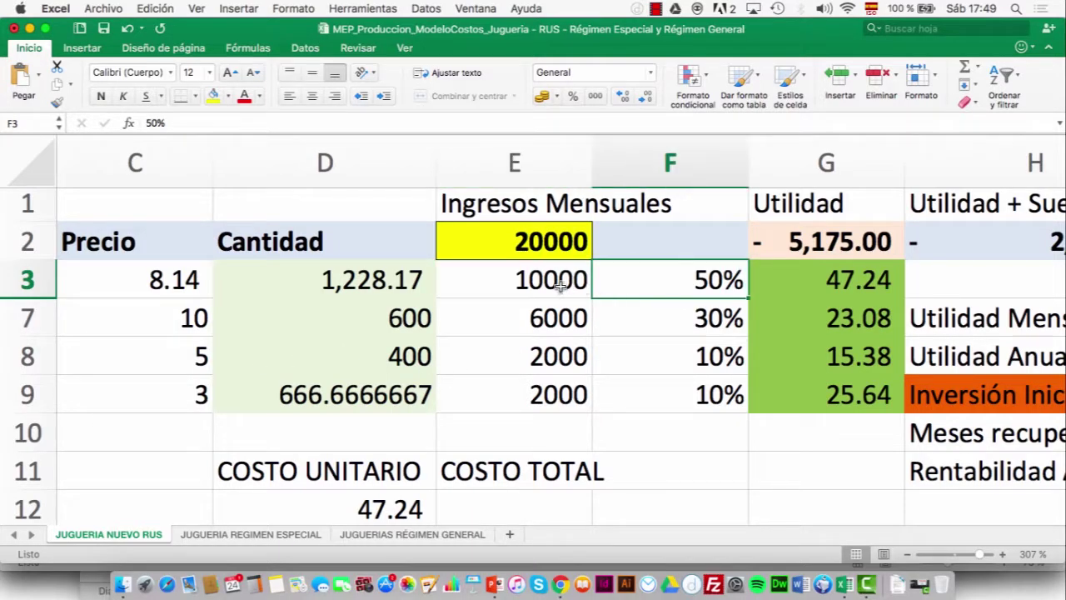
pyautogui.click(560, 285)
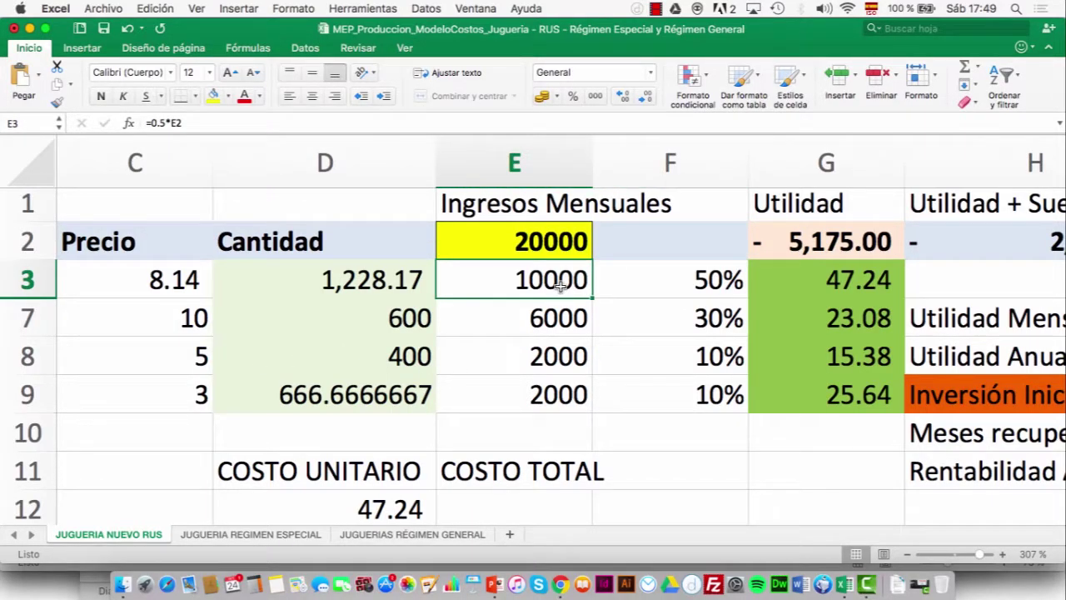
pyautogui.press('Down')
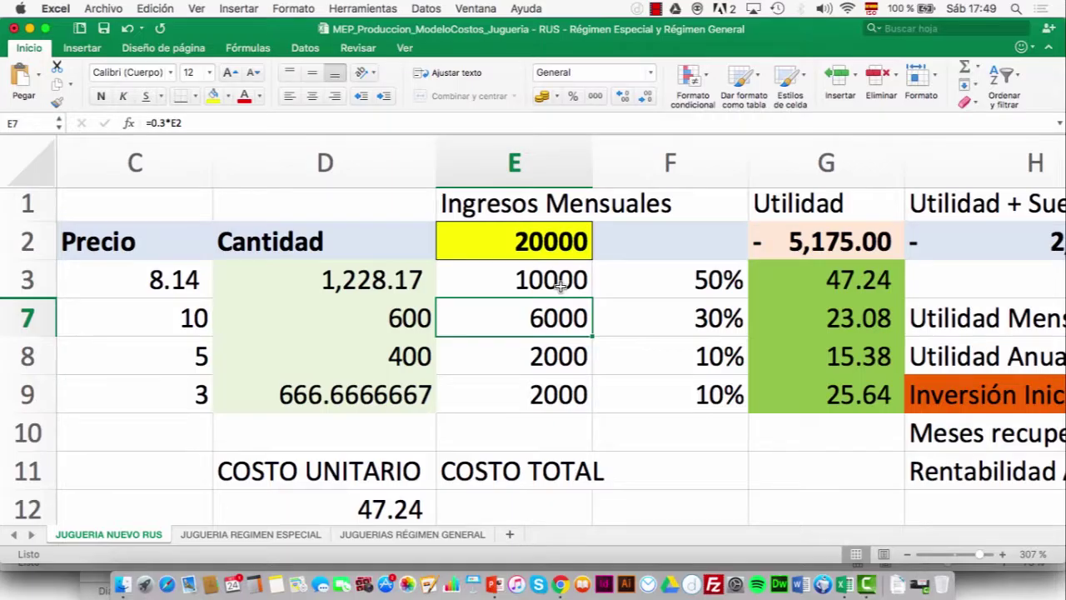
pyautogui.press('Left')
pyautogui.press('Left')
pyautogui.press('Left')
pyautogui.press('Left')
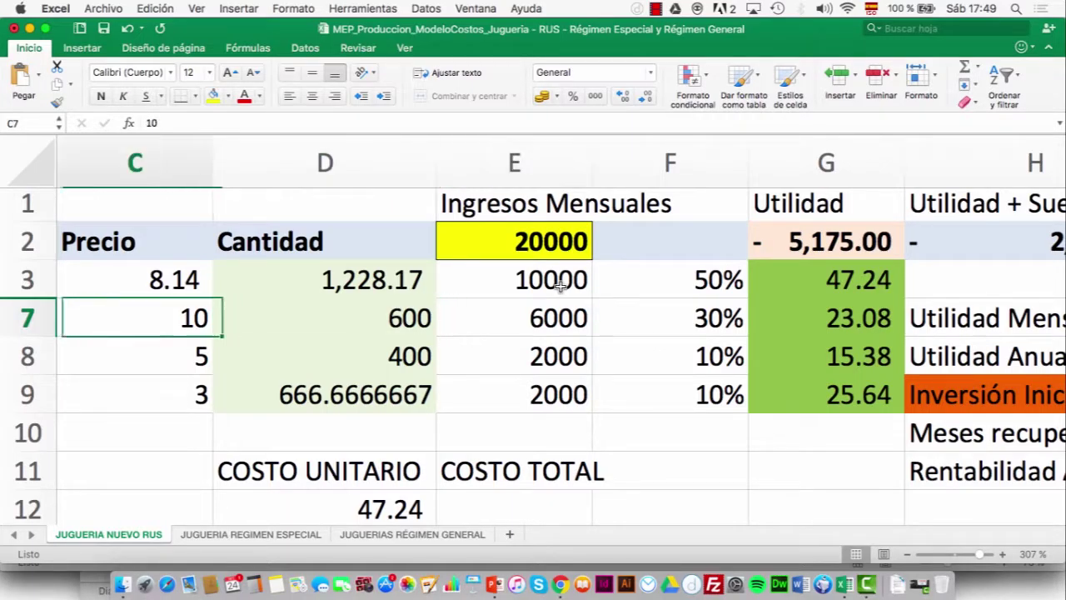
pyautogui.press('Right')
pyautogui.press('Right')
pyautogui.press('Right')
pyautogui.press('Left')
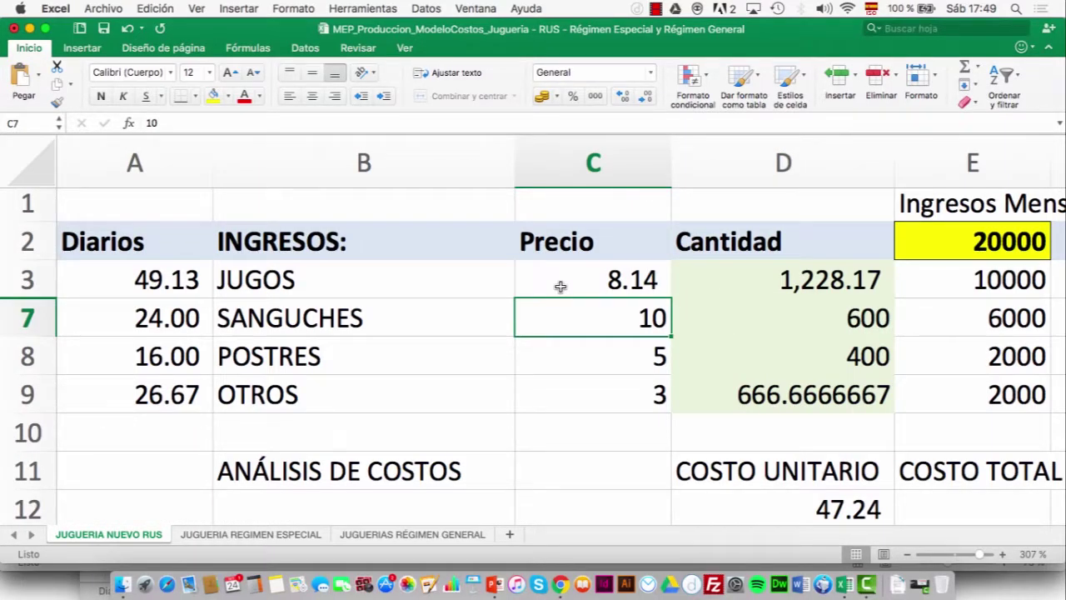
pyautogui.press('Right')
pyautogui.press('Right')
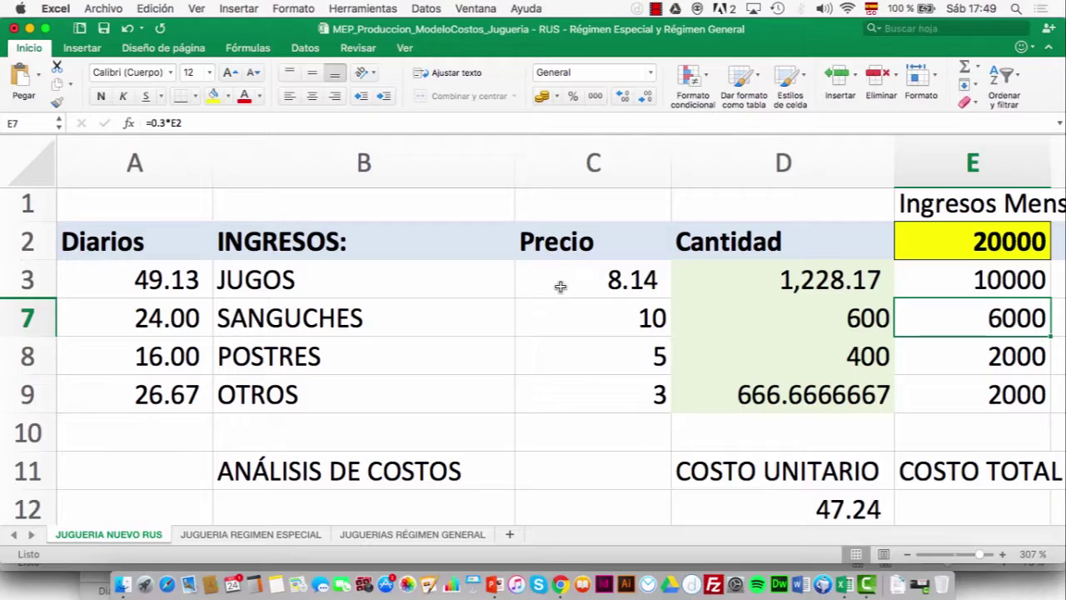
pyautogui.press('Left')
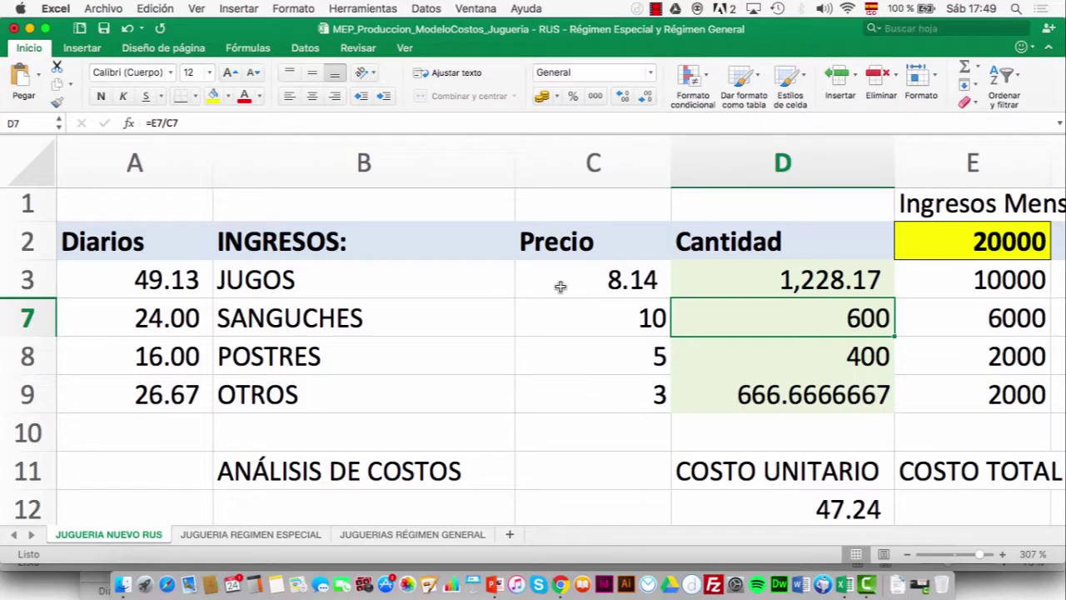
pyautogui.press('Right')
pyautogui.press('Left')
pyautogui.press('Left')
pyautogui.press('Left')
pyautogui.press('Left')
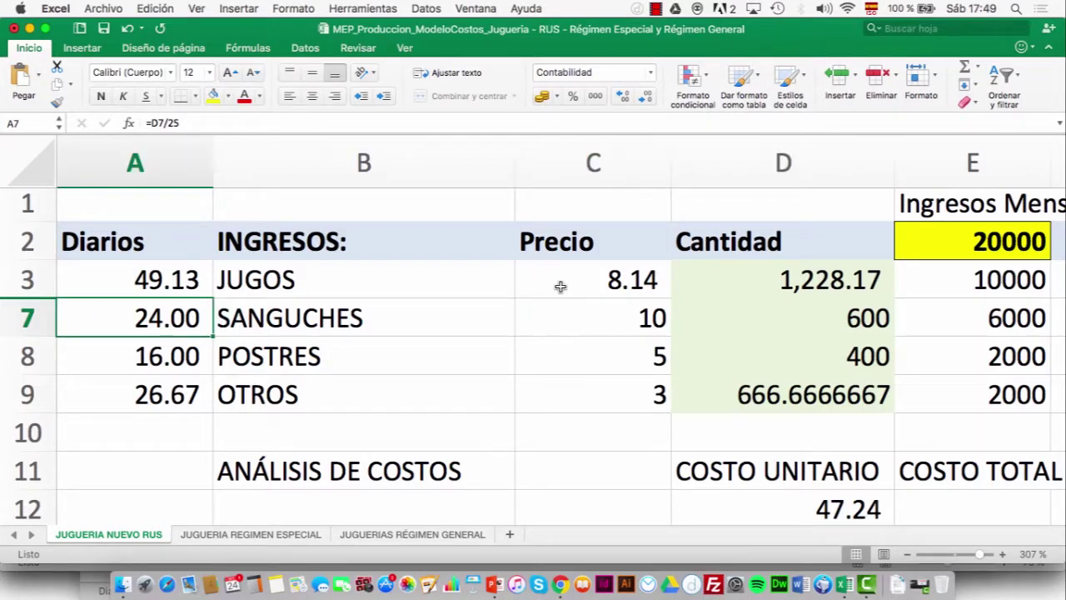
# Fill the daily units cells A3:A9 under Diarios with light orange.
pyautogui.moveTo(181, 275); pyautogui.dragTo(161, 393)
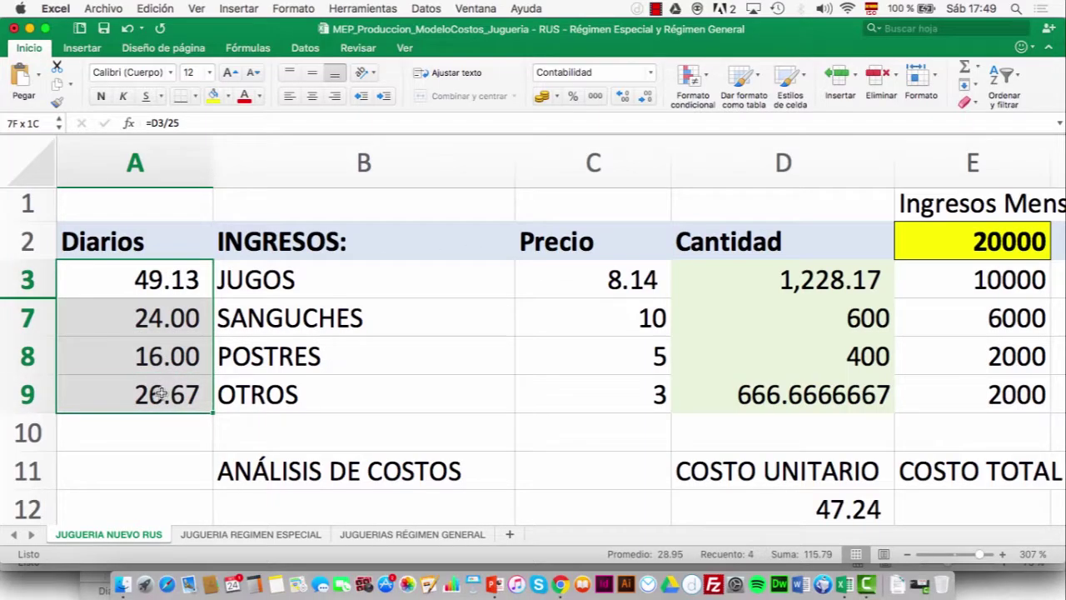
pyautogui.click(227, 96)
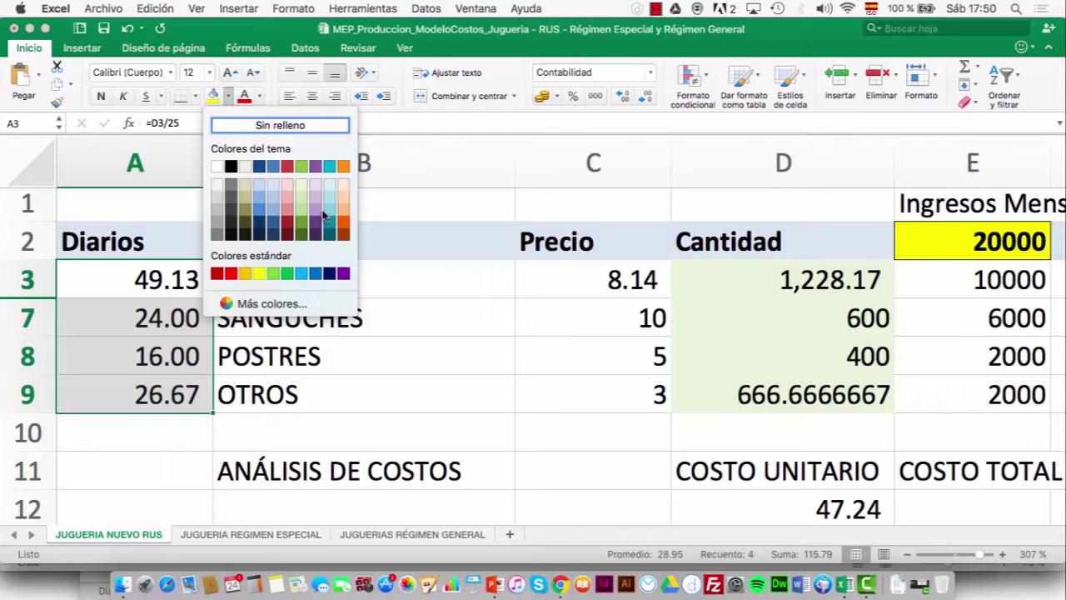
pyautogui.click(343, 215)
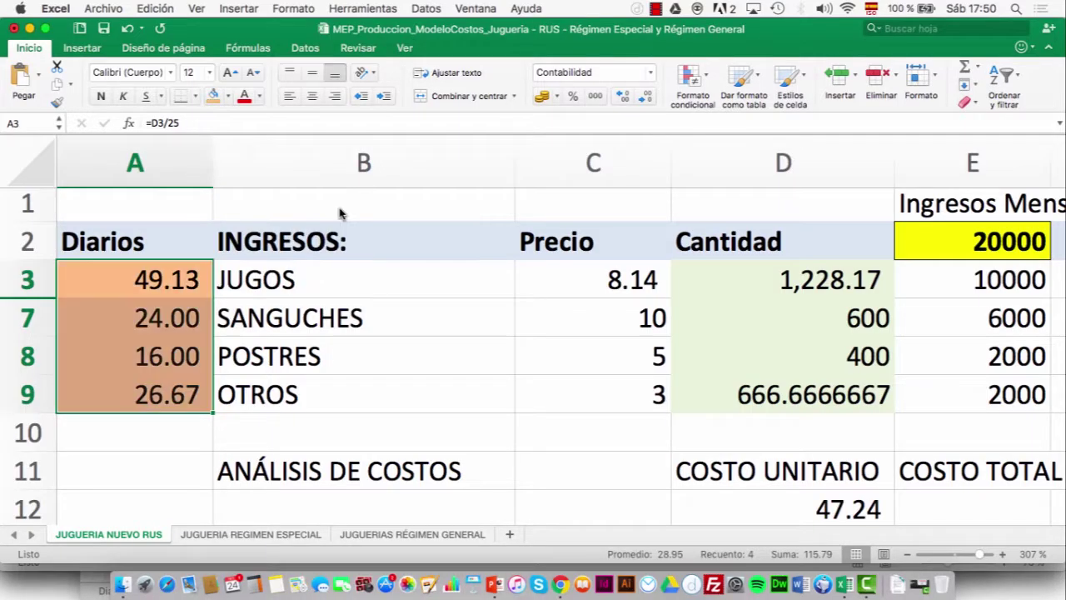
pyautogui.click(293, 310)
# Review the daily units of each product in column A and the monthly income cells up to the total in E2.
pyautogui.press('Up')
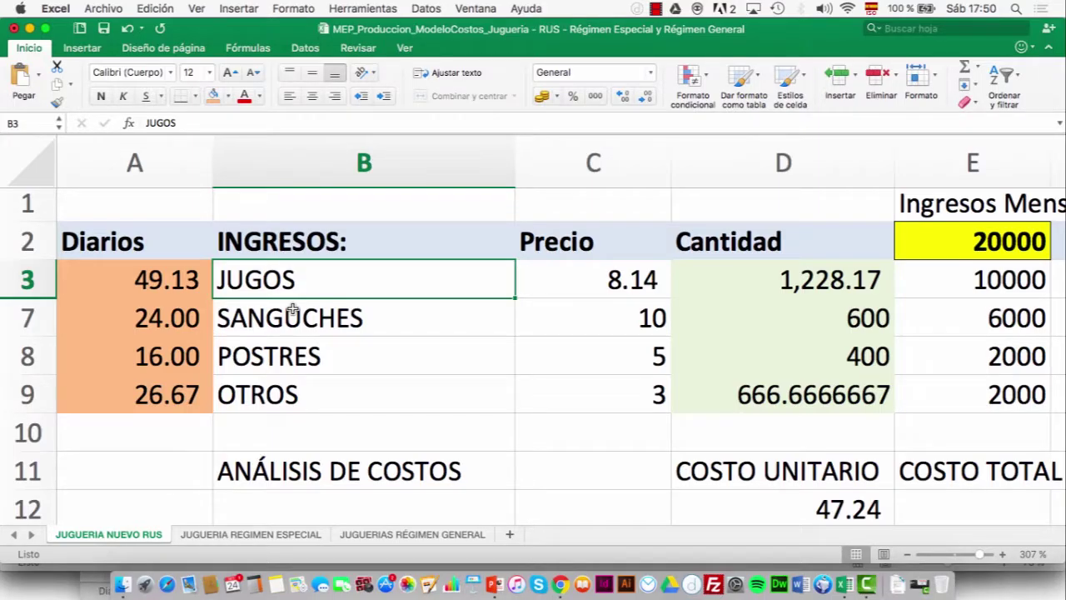
pyautogui.press('Left')
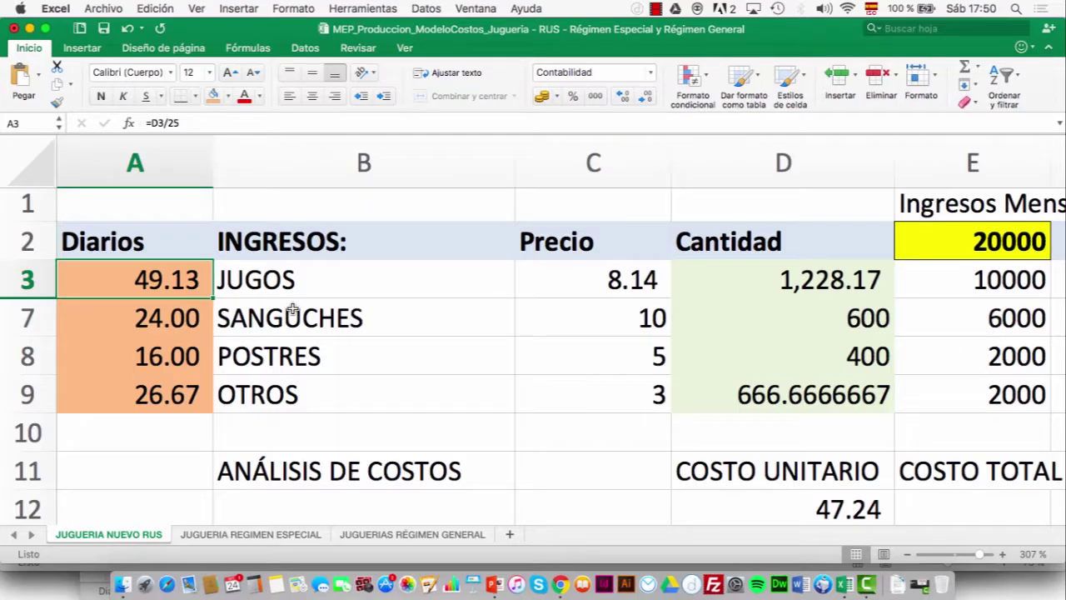
pyautogui.press('Down')
pyautogui.press('Down')
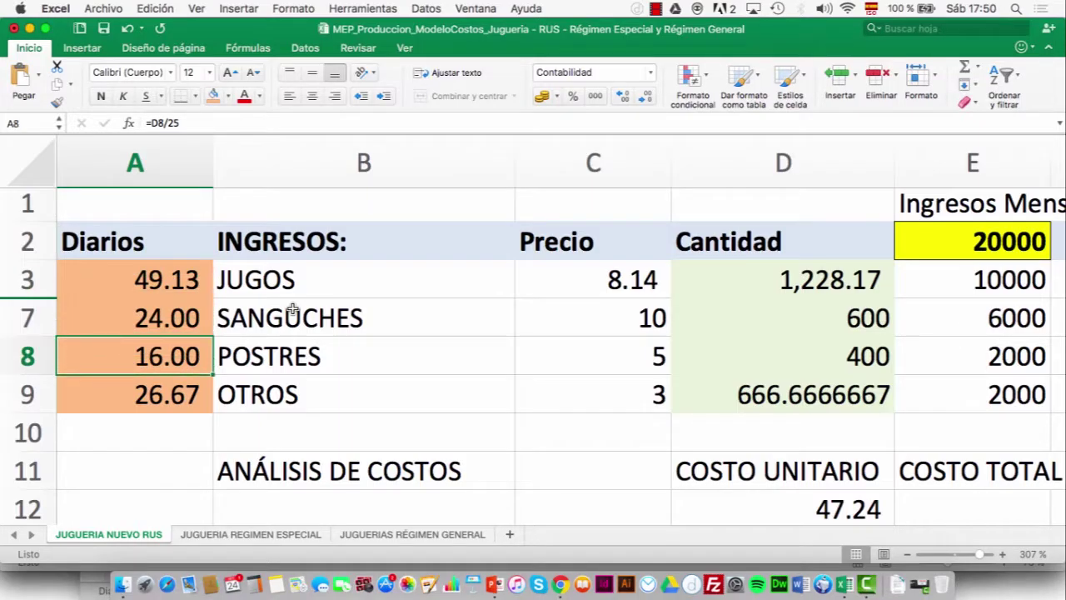
pyautogui.press('Down')
pyautogui.press('Down')
pyautogui.press('Down')
pyautogui.press('Right')
pyautogui.press('Right')
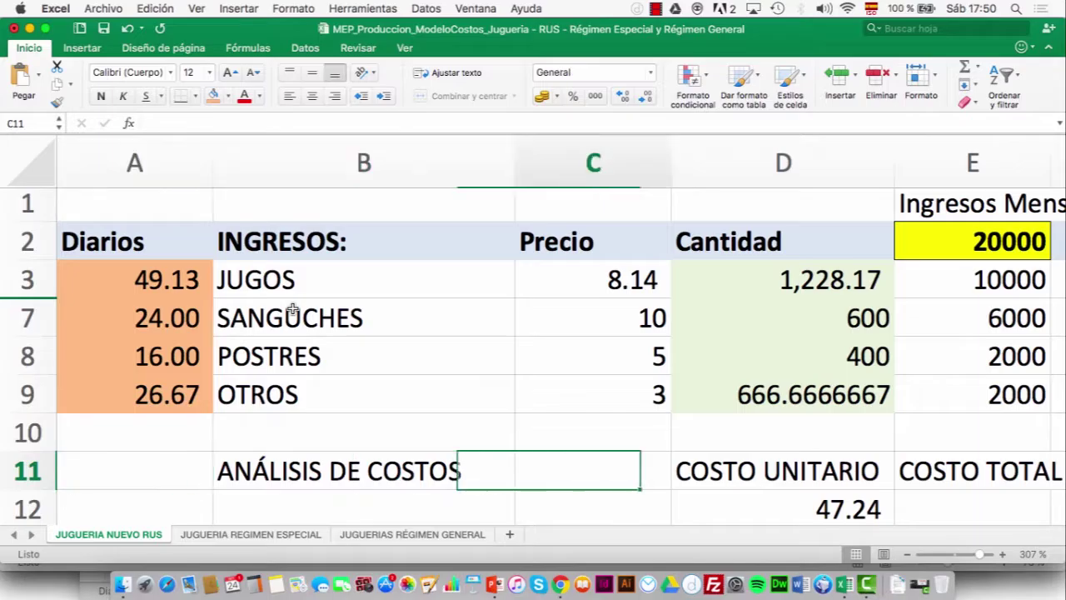
pyautogui.press('Right')
pyautogui.press('Right')
pyautogui.press('Up')
pyautogui.press('Up')
pyautogui.press('Up')
pyautogui.press('Up')
pyautogui.press('Up')
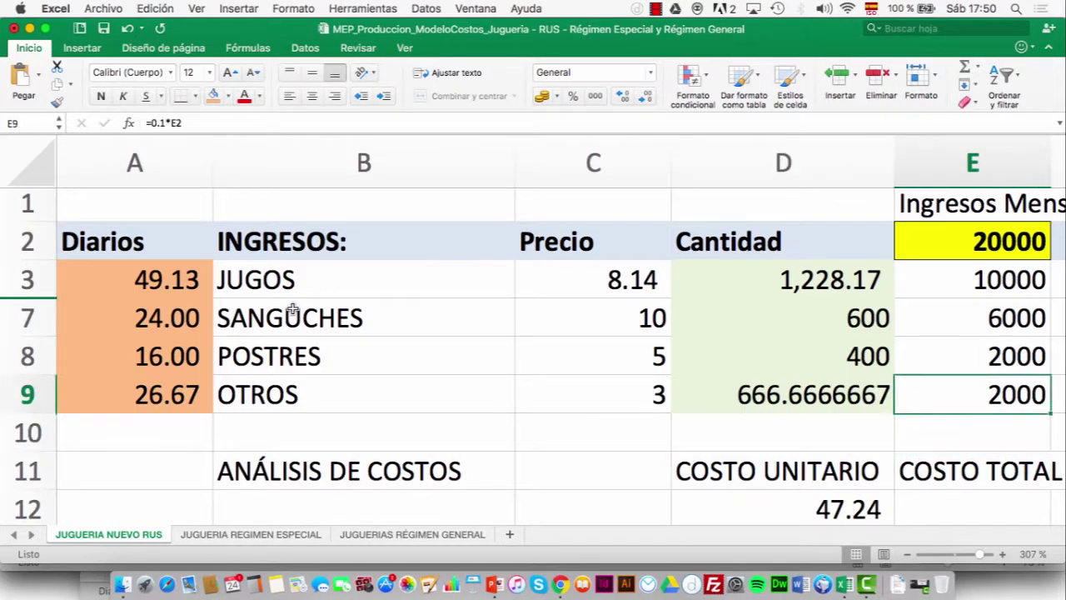
pyautogui.press('Up')
pyautogui.press('Up')
# Examine the COSTOS FIJOS amounts for ALQUILER, SERVICIOS and SUELDO (DUEÑO COMO ADMINISTRADOR) in column E.
pyautogui.press('Down')
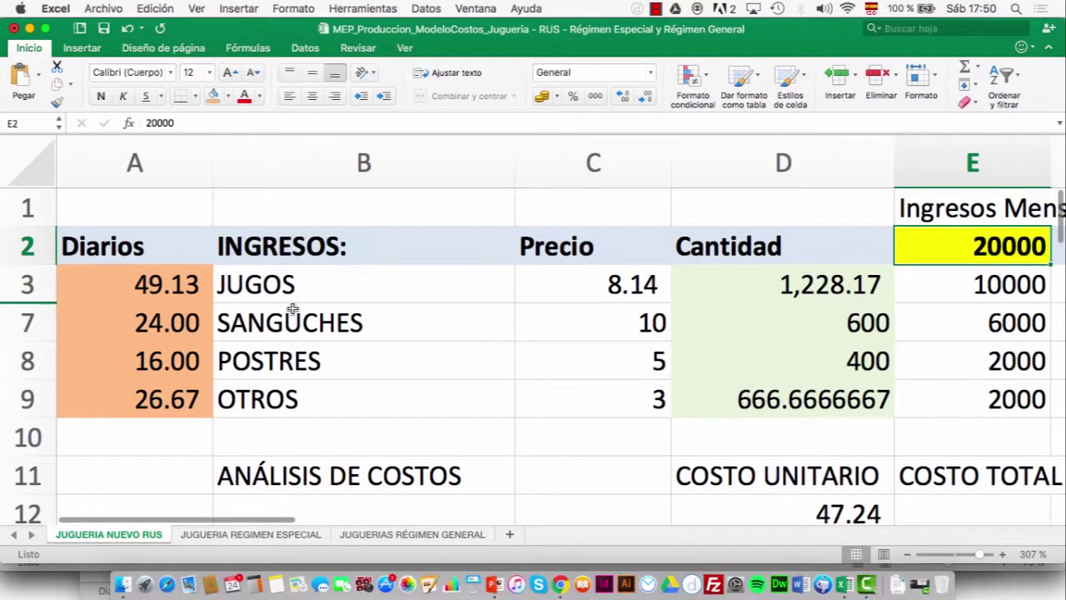
pyautogui.press('Down')
pyautogui.press('Down')
pyautogui.press('Down')
pyautogui.press('Down')
pyautogui.press('Down')
pyautogui.press('Down')
pyautogui.press('Down')
pyautogui.press('Down')
pyautogui.press('Down')
pyautogui.press('Down')
pyautogui.press('Down')
pyautogui.press('Down')
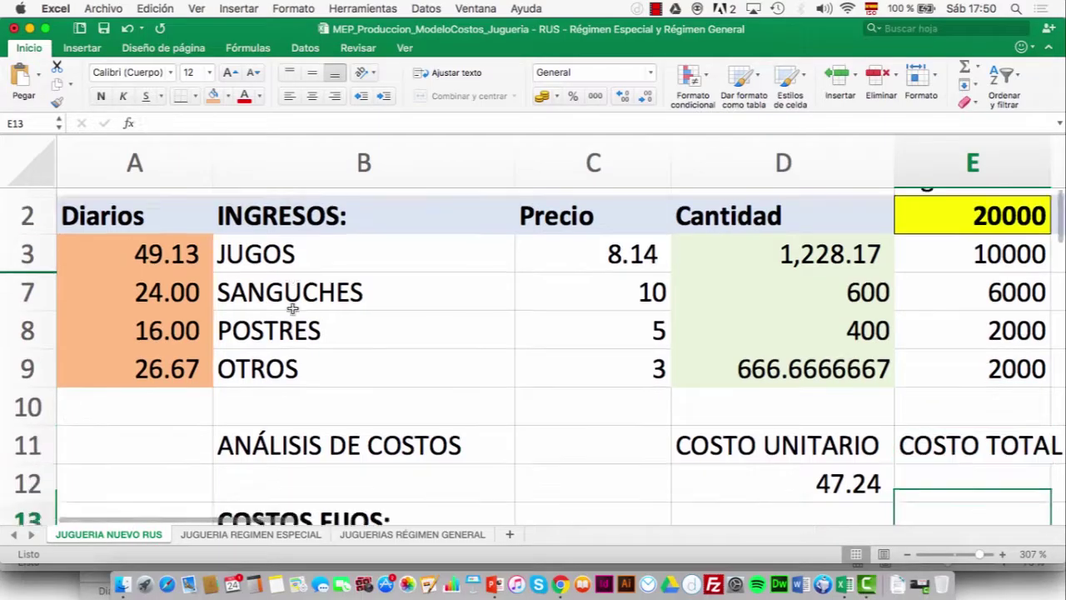
pyautogui.press('Up')
pyautogui.press('Up')
pyautogui.press('Up')
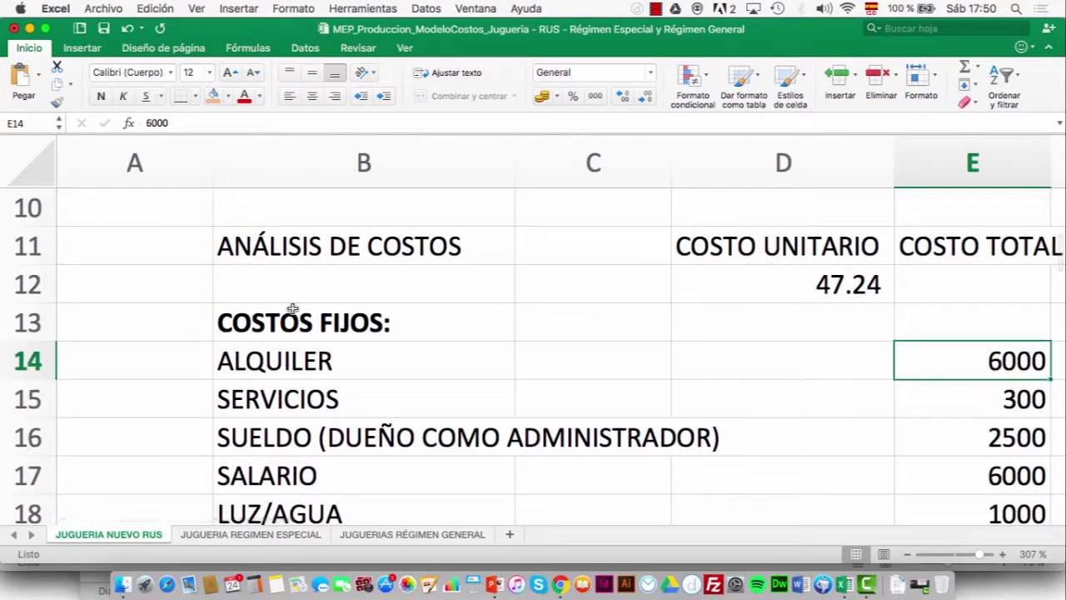
pyautogui.press('Down')
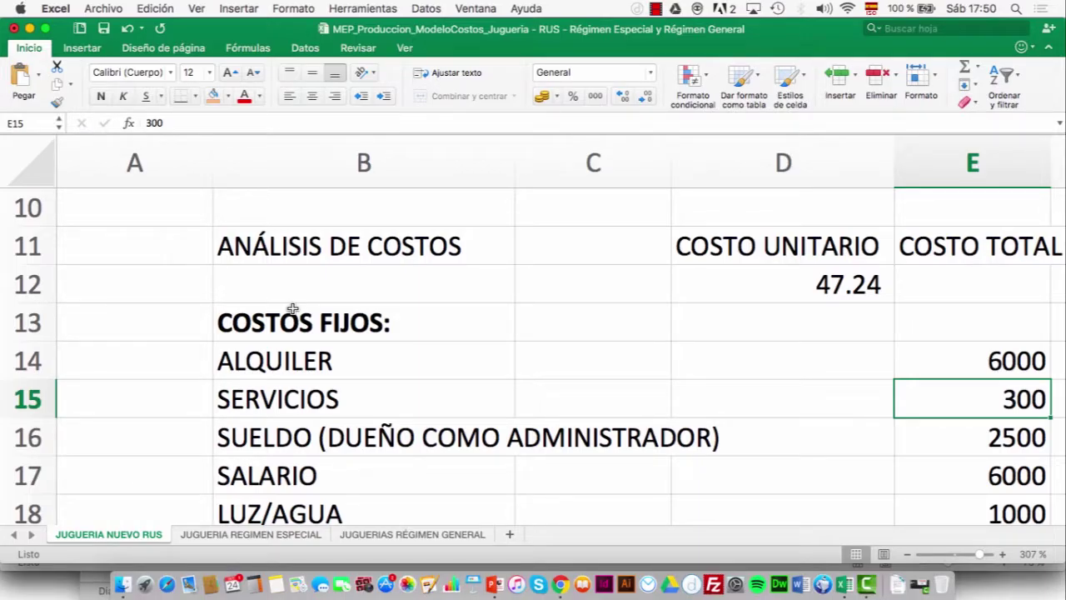
pyautogui.press('Down')
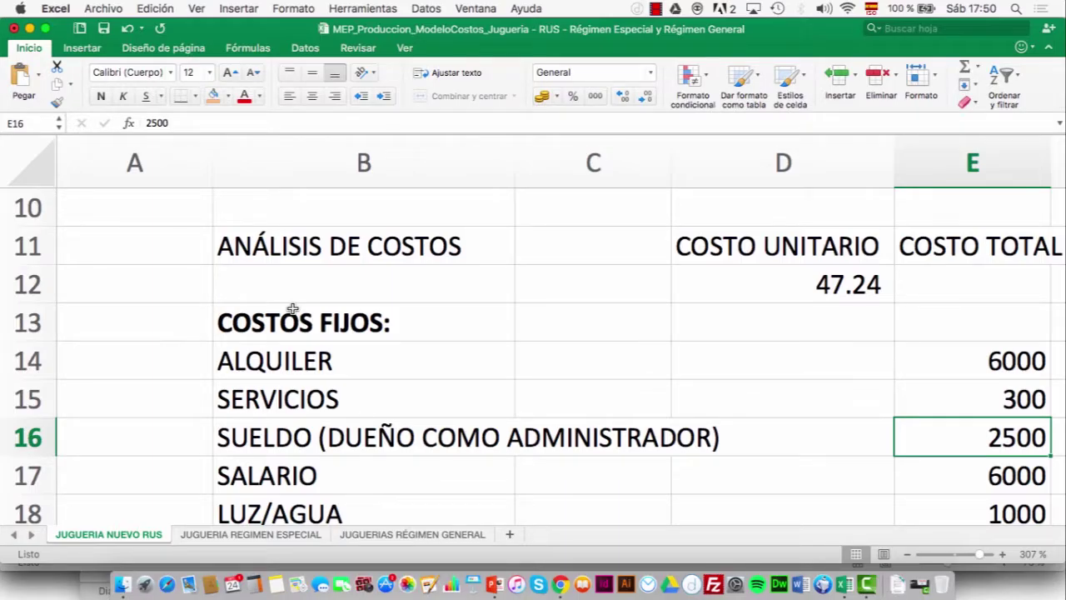
pyautogui.press('Right')
pyautogui.press('Left')
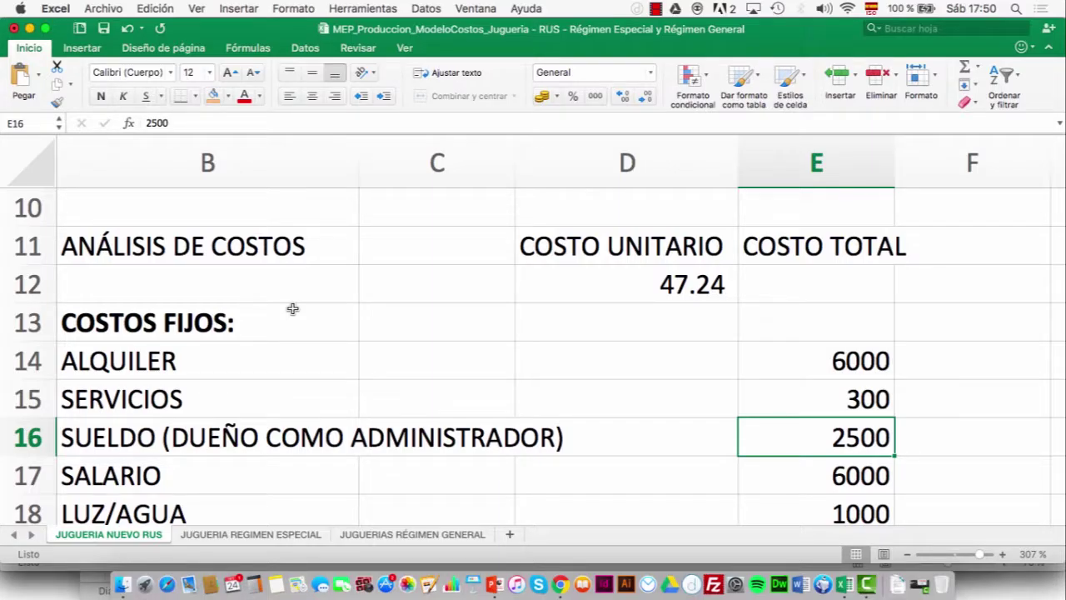
# Examine the fixed costs for SALARIO, LUZ/AGUA, ARBITRARIOS and ACTIVOS FIJOS, including the ACTIVOS FIJOS formula.
pyautogui.press('Down')
pyautogui.press('Left')
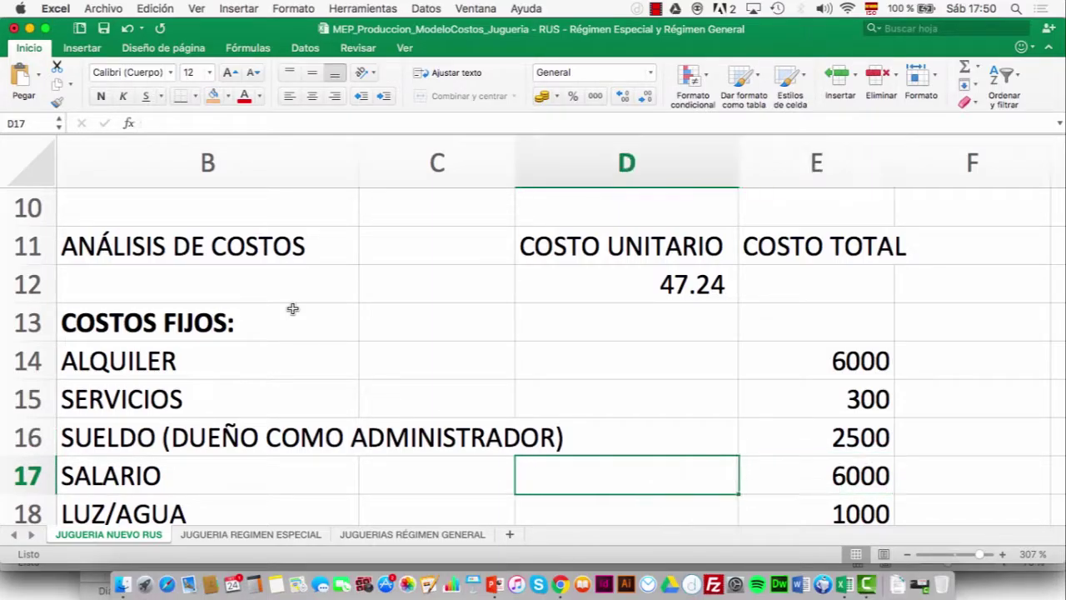
pyautogui.press('Down')
pyautogui.press('Up')
pyautogui.press('Left')
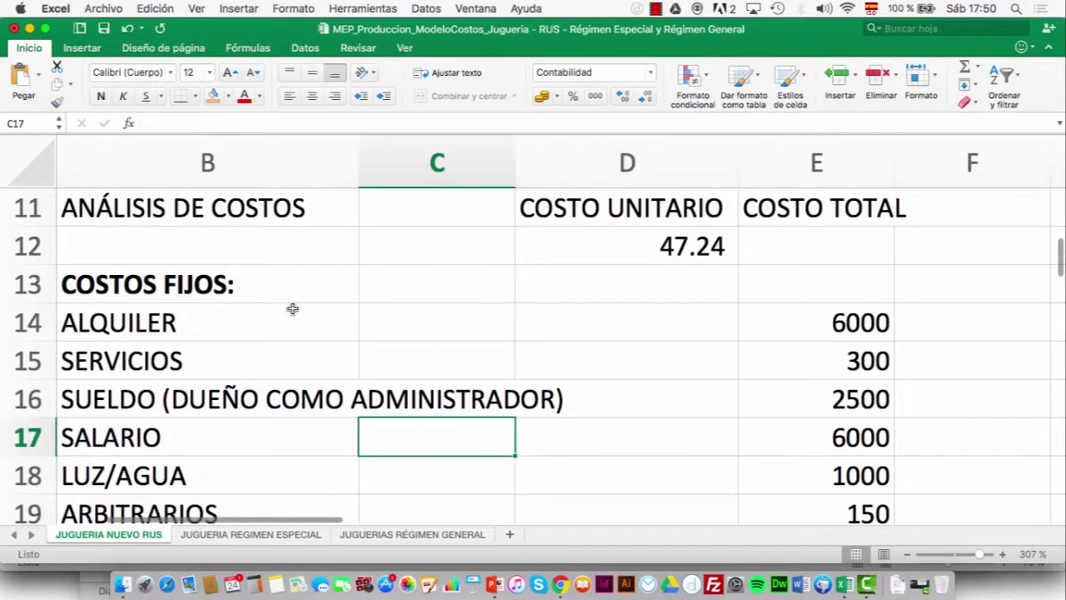
pyautogui.press('Left')
pyautogui.press('Right')
pyautogui.press('Right')
pyautogui.press('Right')
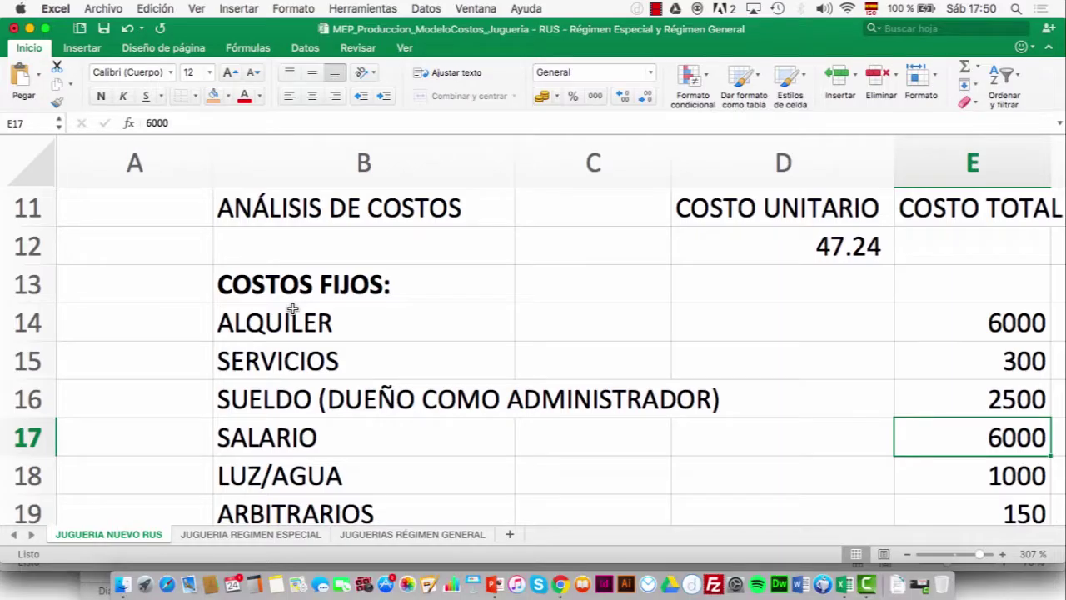
pyautogui.press('Down')
pyautogui.press('Down')
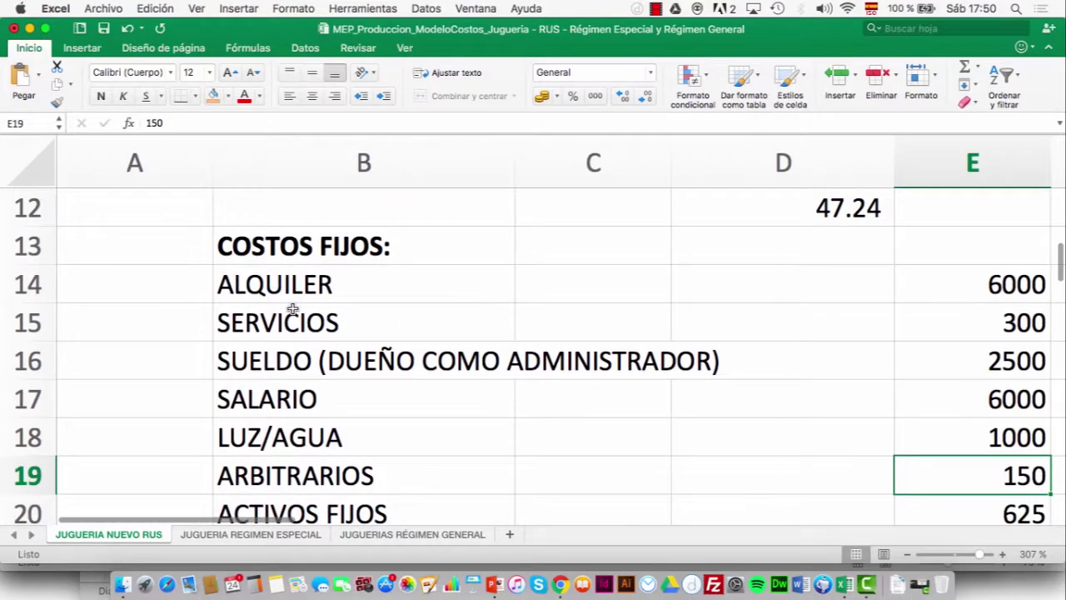
pyautogui.press('Down')
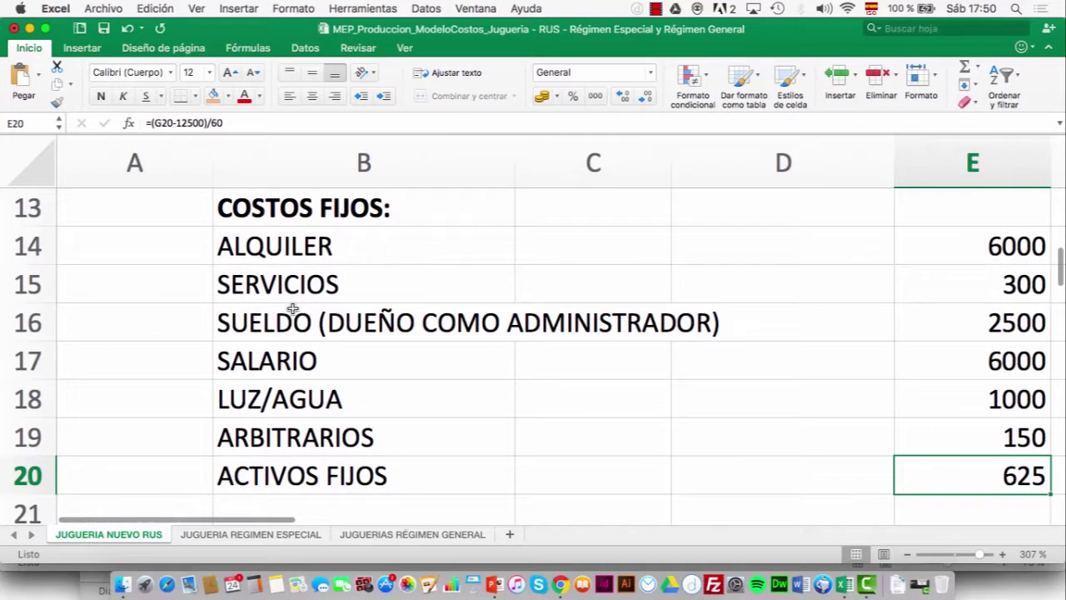
pyautogui.press('Up')
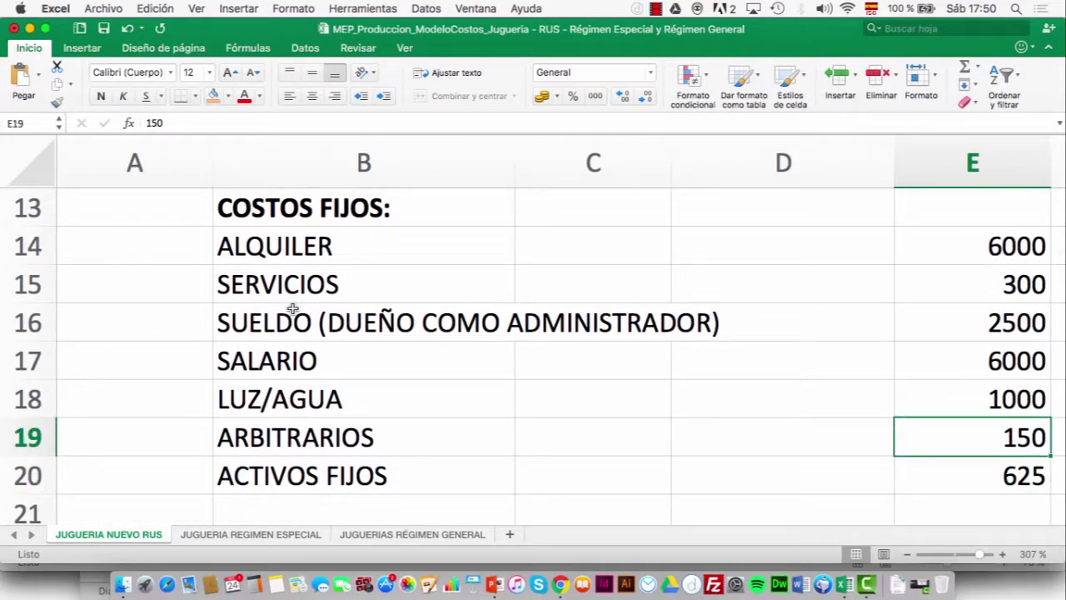
# Go to the fixed assets depreciation table in columns I to M and examine the Cocina row's Pcompra.
pyautogui.press('Right')
pyautogui.press('Right')
pyautogui.press('Right')
pyautogui.press('Right')
pyautogui.press('Right')
pyautogui.hscroll(5, 293, 309)
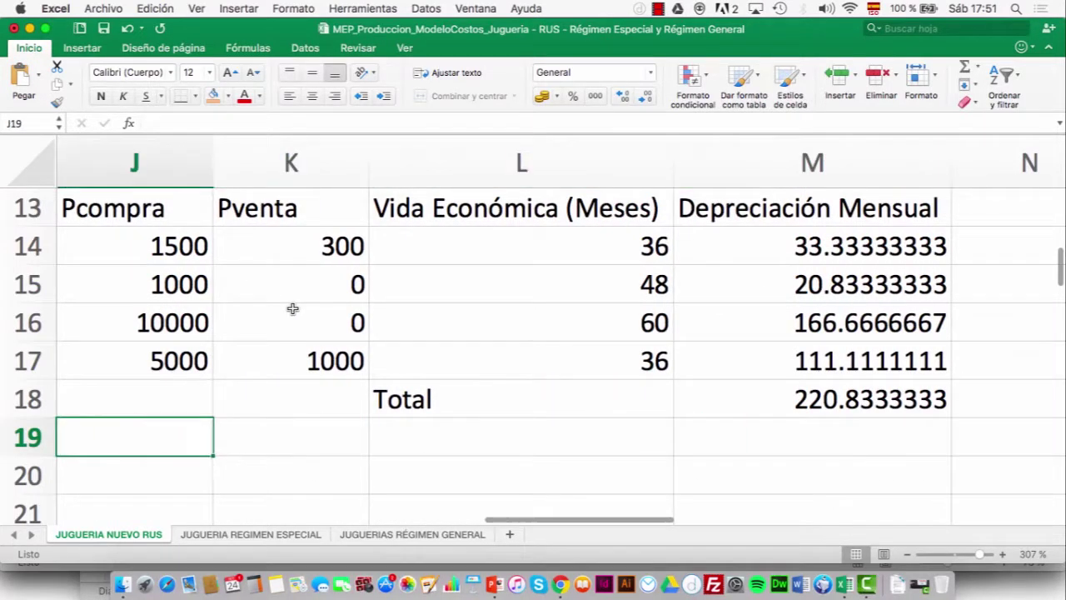
pyautogui.press('Left')
pyautogui.press('Up')
pyautogui.press('Up')
pyautogui.press('Up')
pyautogui.press('Up')
pyautogui.press('Up')
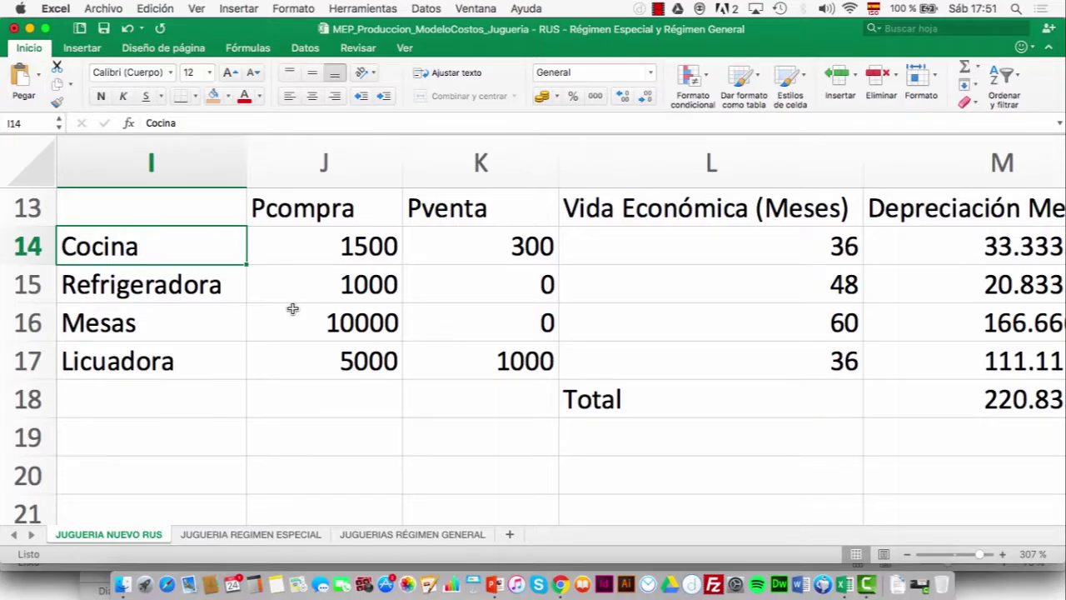
pyautogui.press('Right')
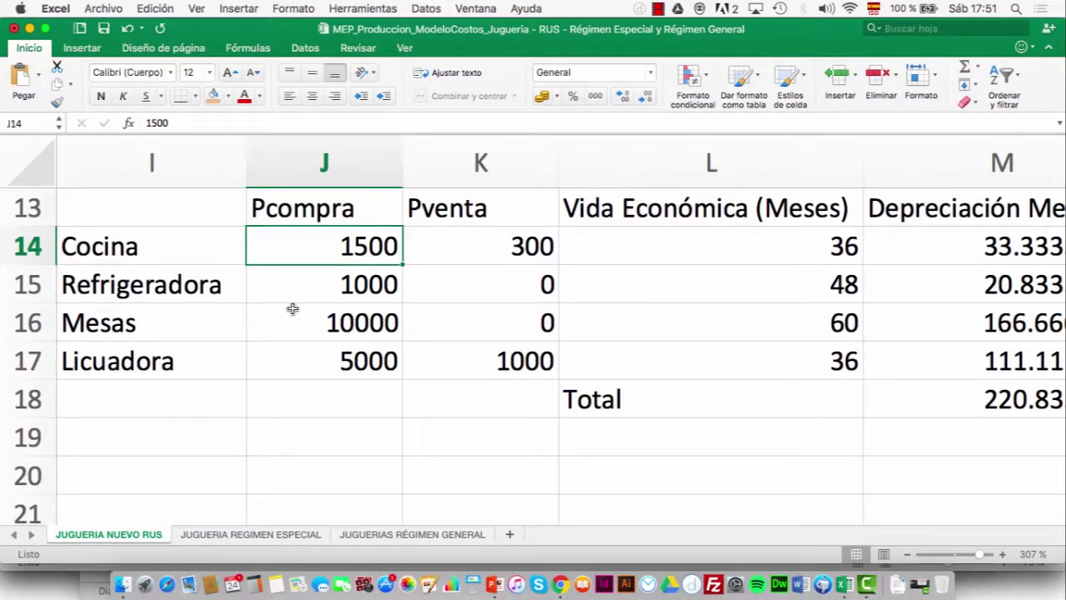
pyautogui.press('Up')
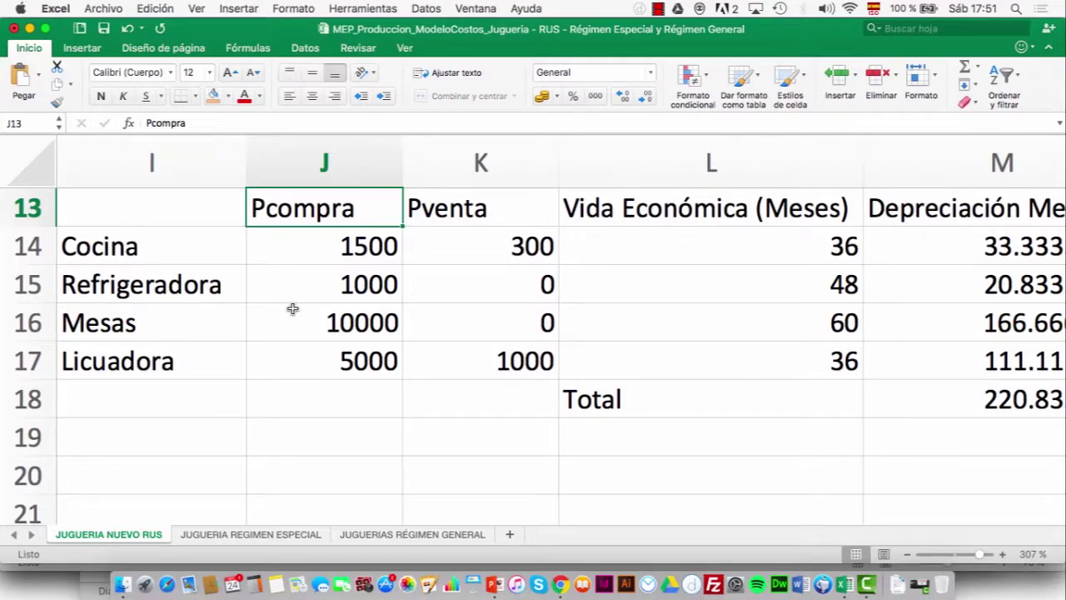
pyautogui.press('Up')
pyautogui.press('Down')
pyautogui.press('Down')
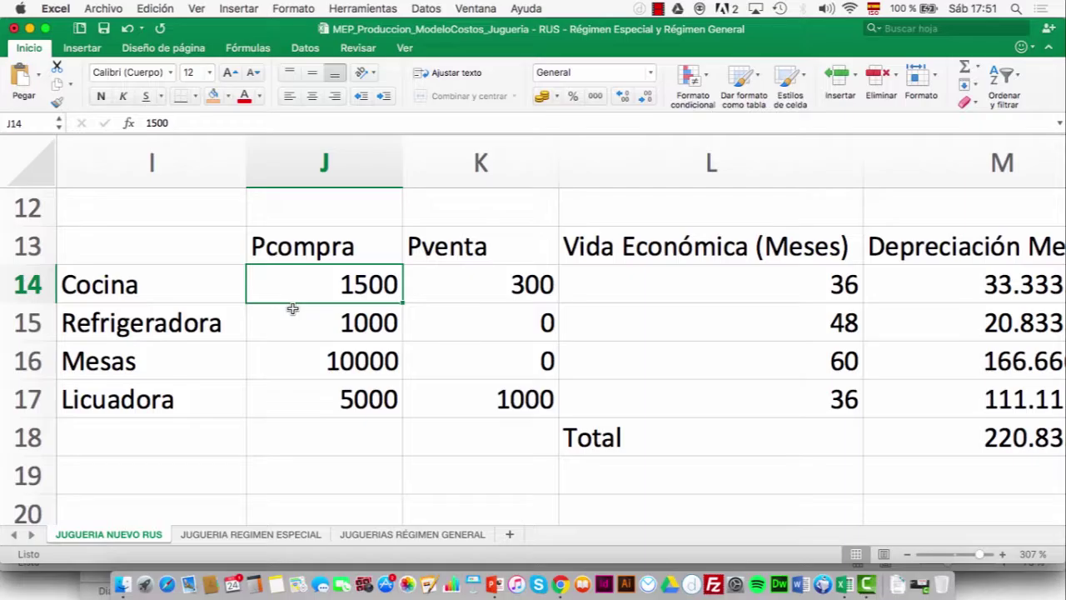
# Compare Cocina's Pcompra, Pventa and Vida Económica (Meses) at a larger zoom of 354 %.
pyautogui.press('Right')
pyautogui.press('Right')
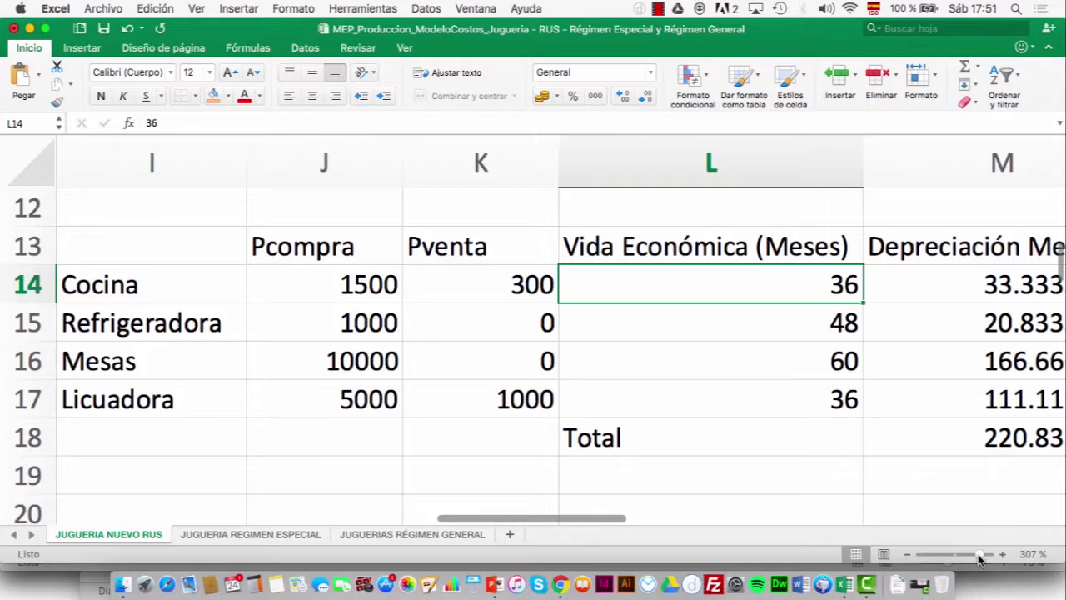
pyautogui.moveTo(980, 554); pyautogui.dragTo(989, 556)
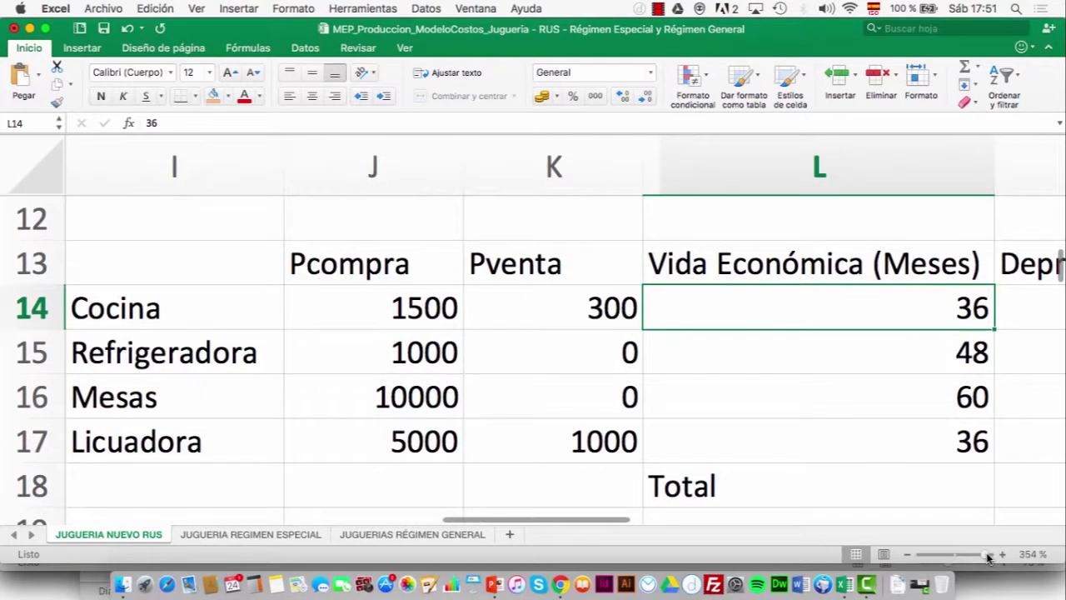
pyautogui.click(598, 311)
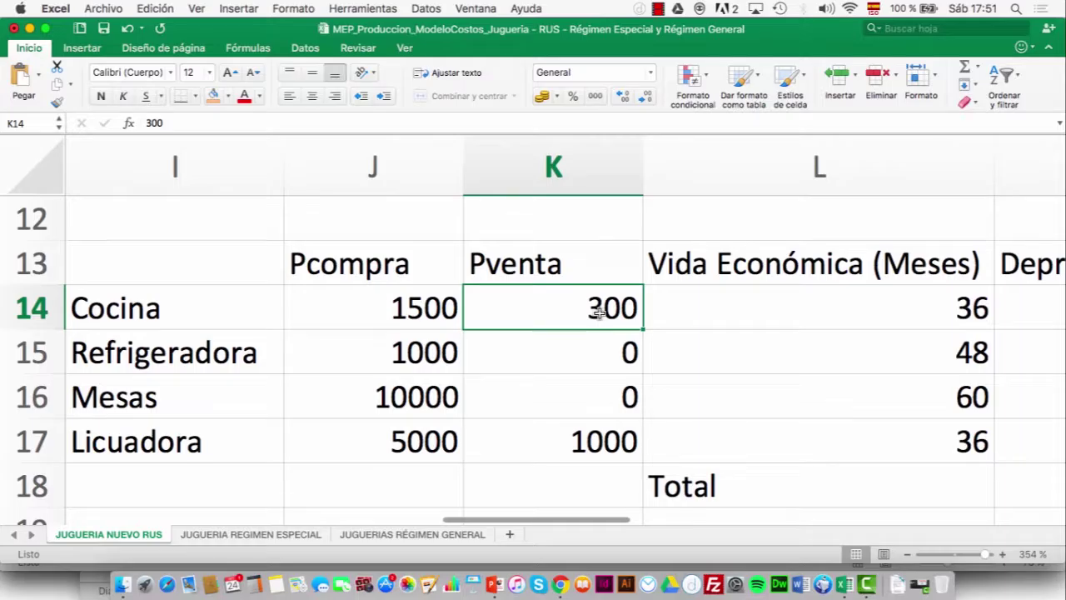
pyautogui.press('Left')
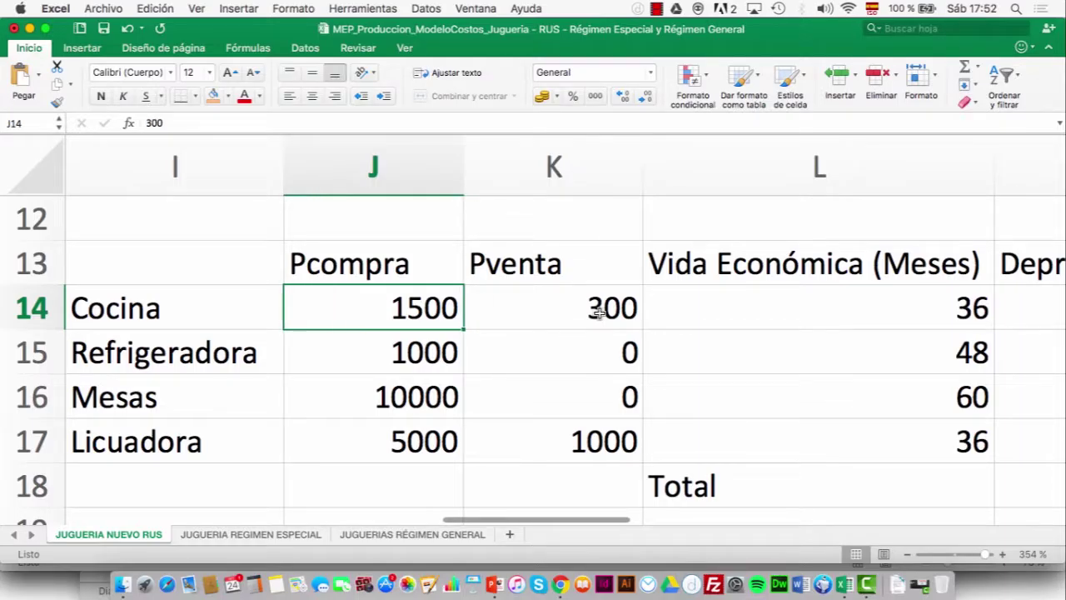
pyautogui.press('Right')
pyautogui.press('Right')
pyautogui.press('Left')
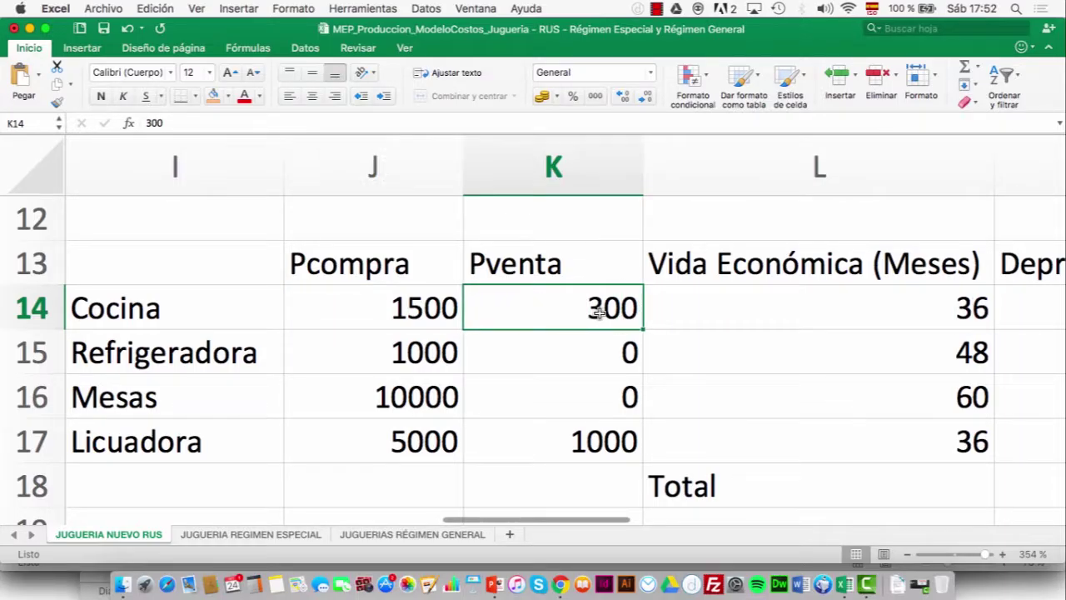
pyautogui.press('Left')
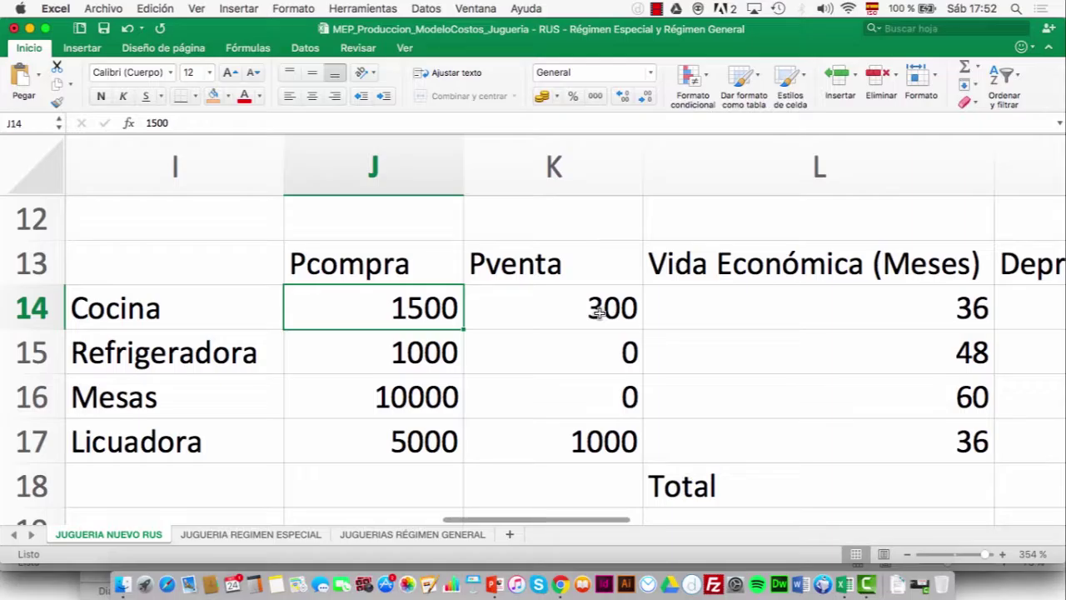
pyautogui.click(599, 312)
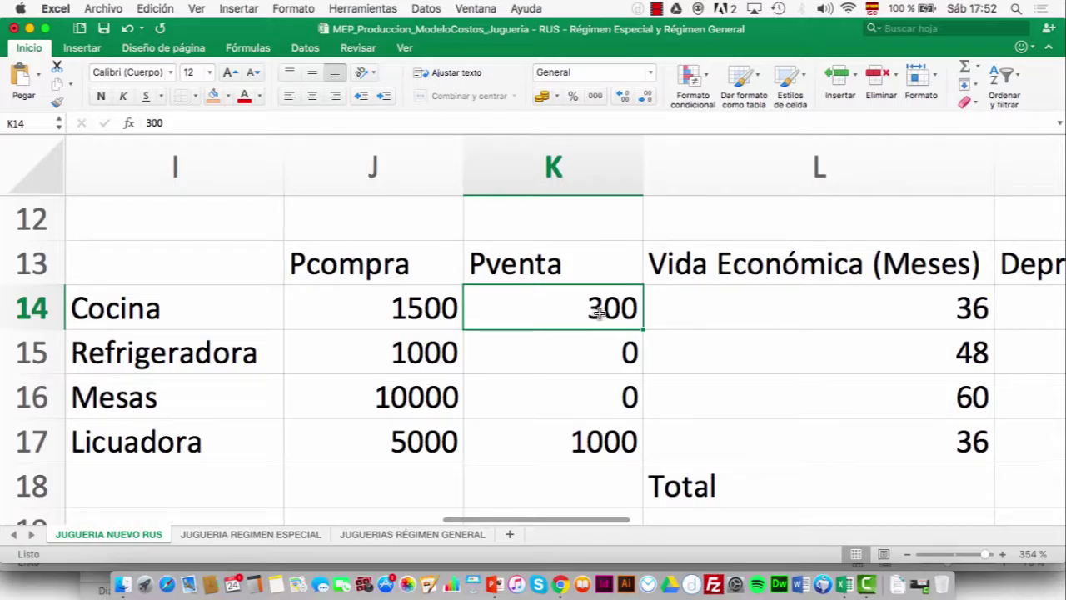
pyautogui.press('Right')
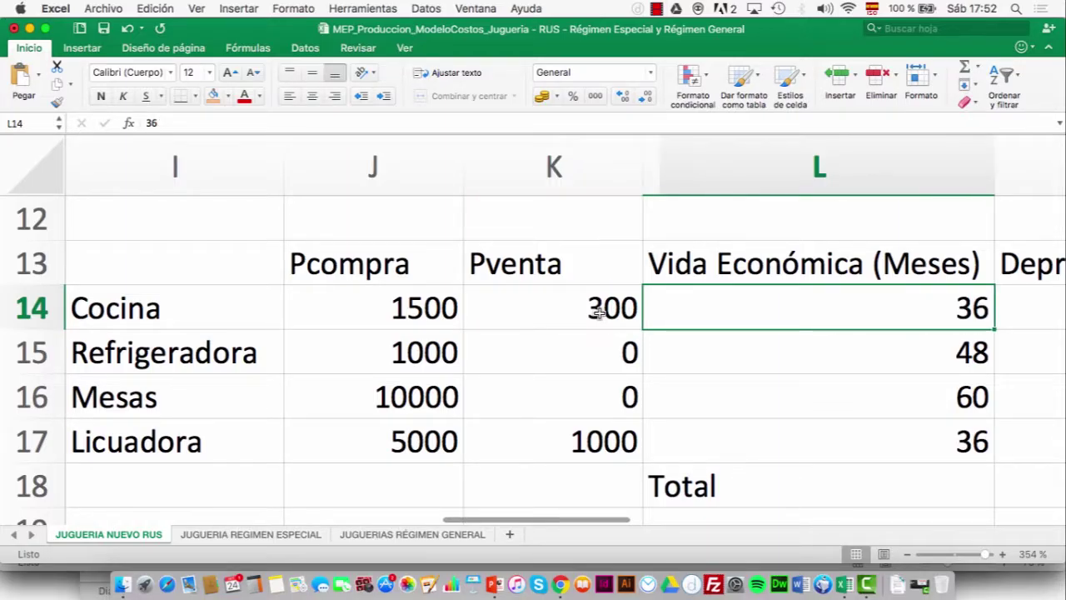
# Check the Depreciación Mensual formulas in column M, from Cocina down through the other assets.
pyautogui.press('Right')
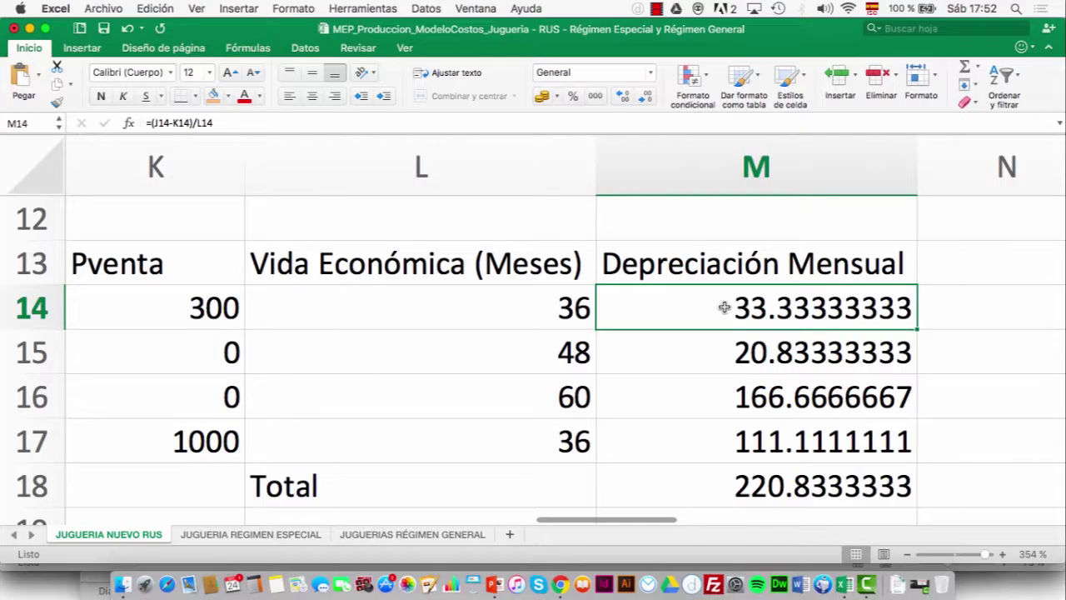
pyautogui.press('Down')
pyautogui.press('Down')
pyautogui.press('Down')
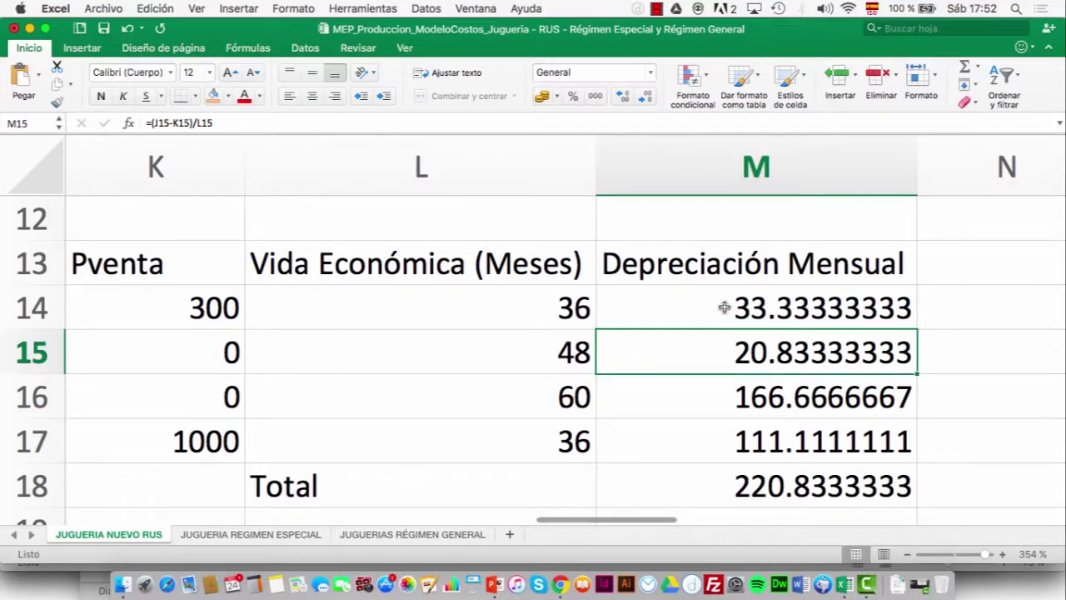
# Check the Depreciación Mensual total's formula in column M and compare it with the ACTIVOS FIJOS cost formula in column E.
pyautogui.press('Down')
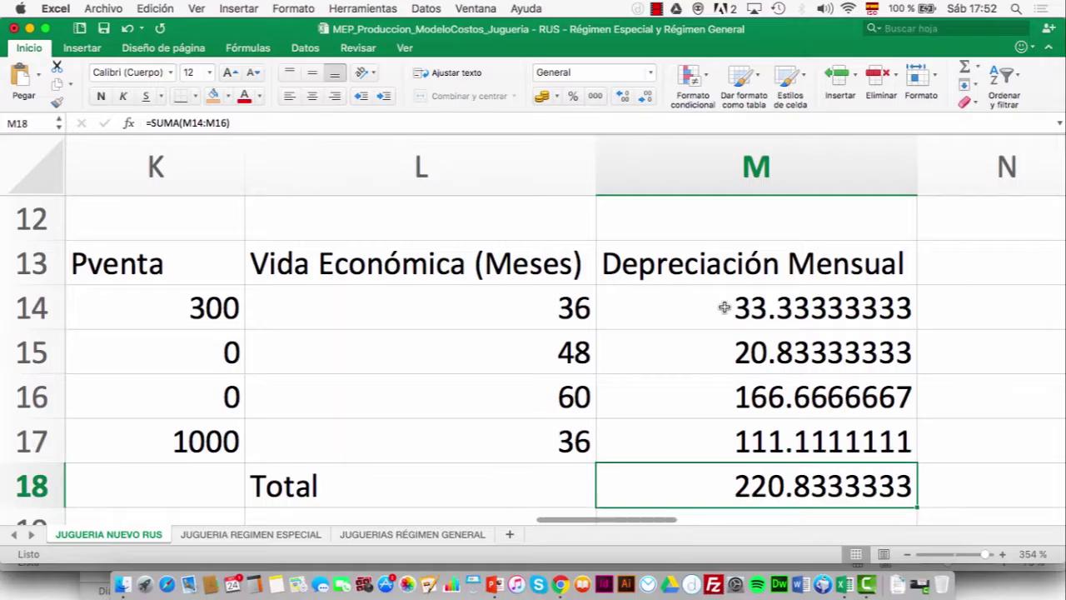
pyautogui.press('Down')
pyautogui.press('Down')
pyautogui.press('Left')
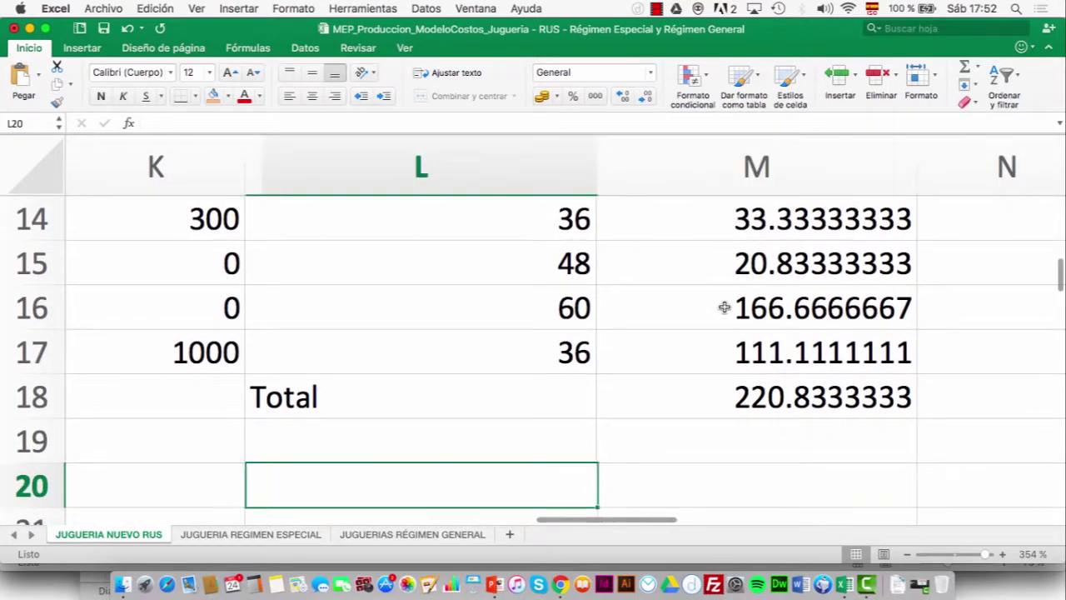
pyautogui.press('Left')
pyautogui.press('Left')
pyautogui.press('Left')
pyautogui.press('Left')
pyautogui.press('Left')
pyautogui.press('Left')
pyautogui.press('Left')
pyautogui.press('Left')
pyautogui.press('Left')
pyautogui.press('Left')
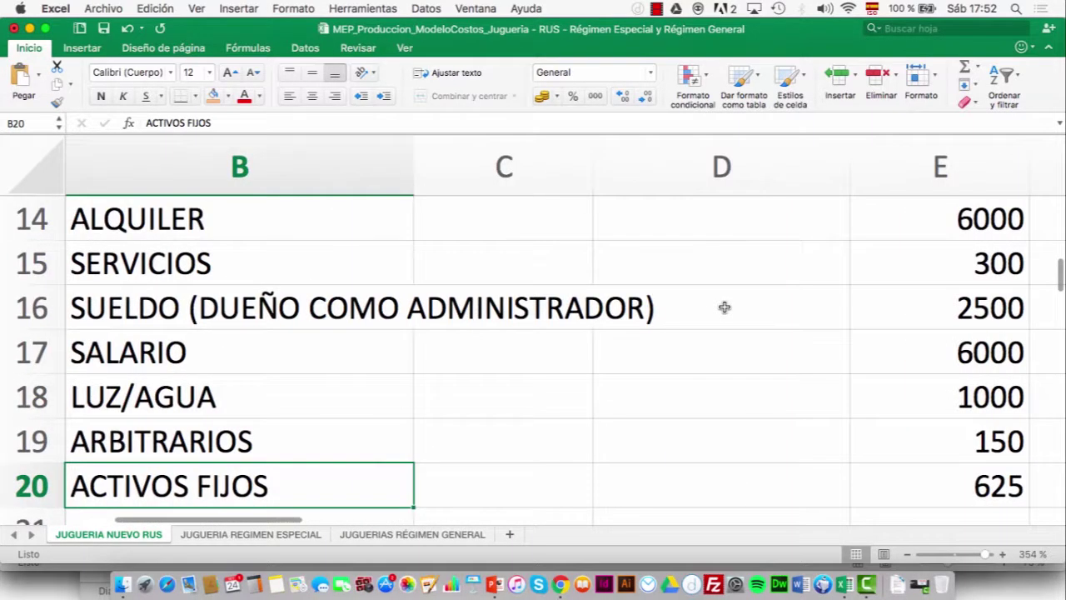
pyautogui.press('Right')
pyautogui.press('Right')
pyautogui.press('Right')
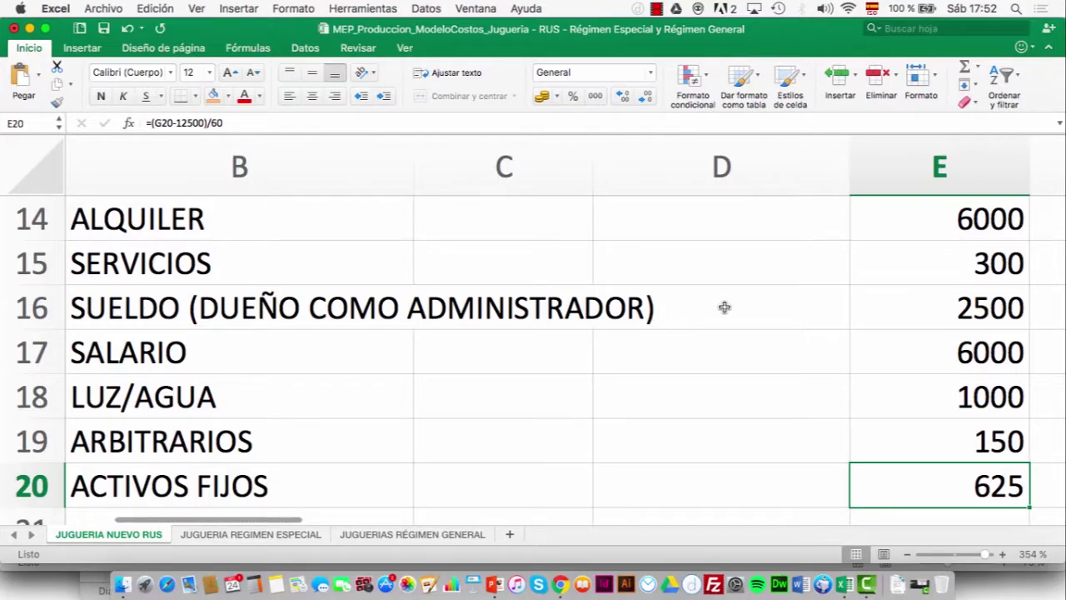
# Check the COSTOS FIJOS TOTALES formula that sums the fixed costs in column E.
pyautogui.press('Down')
pyautogui.press('Down')
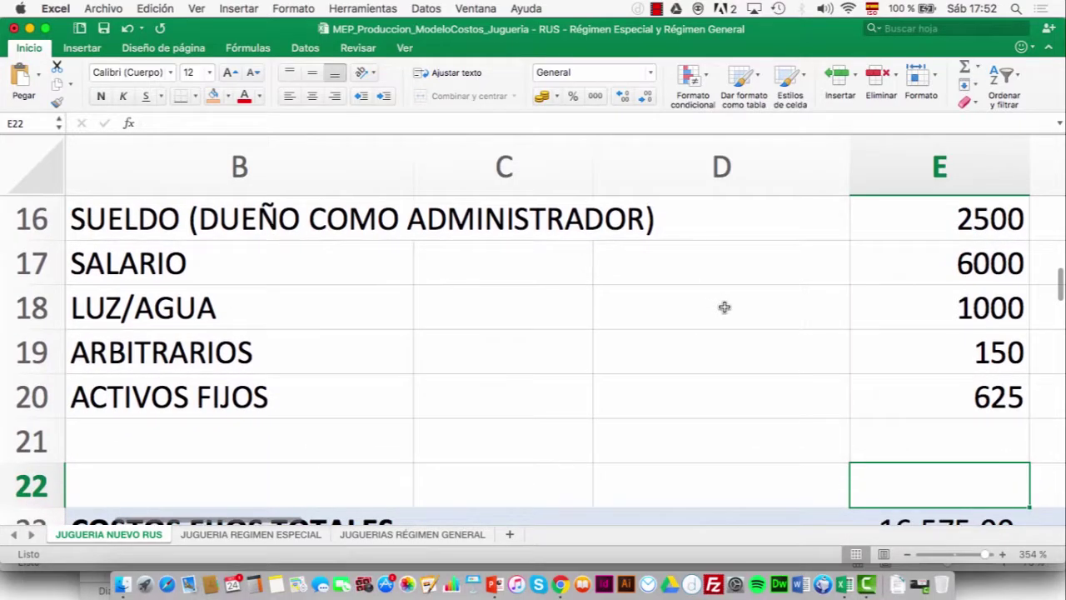
pyautogui.press('Down')
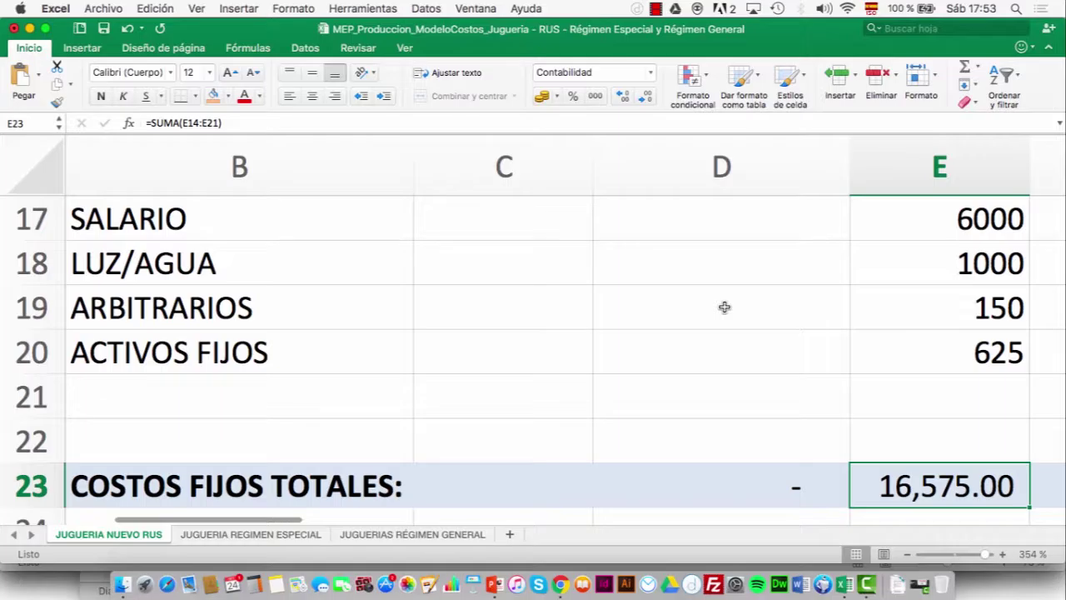
pyautogui.press('Return')
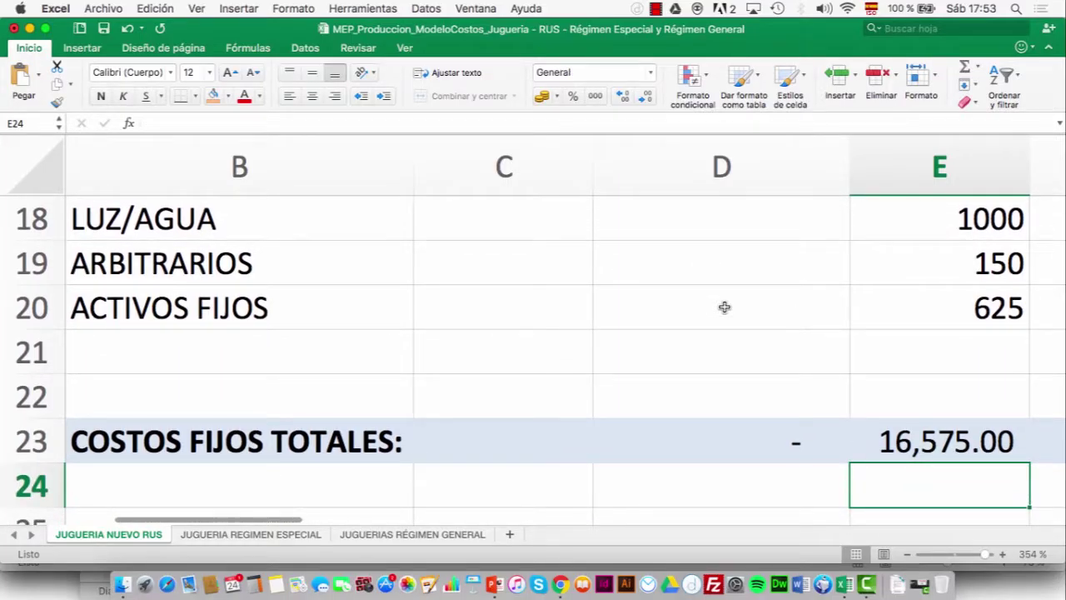
# Open the recent workbook MEP Anticuchería - Insumos y Costos and show its INSUMOS sheet.
pyautogui.click(113, 10)
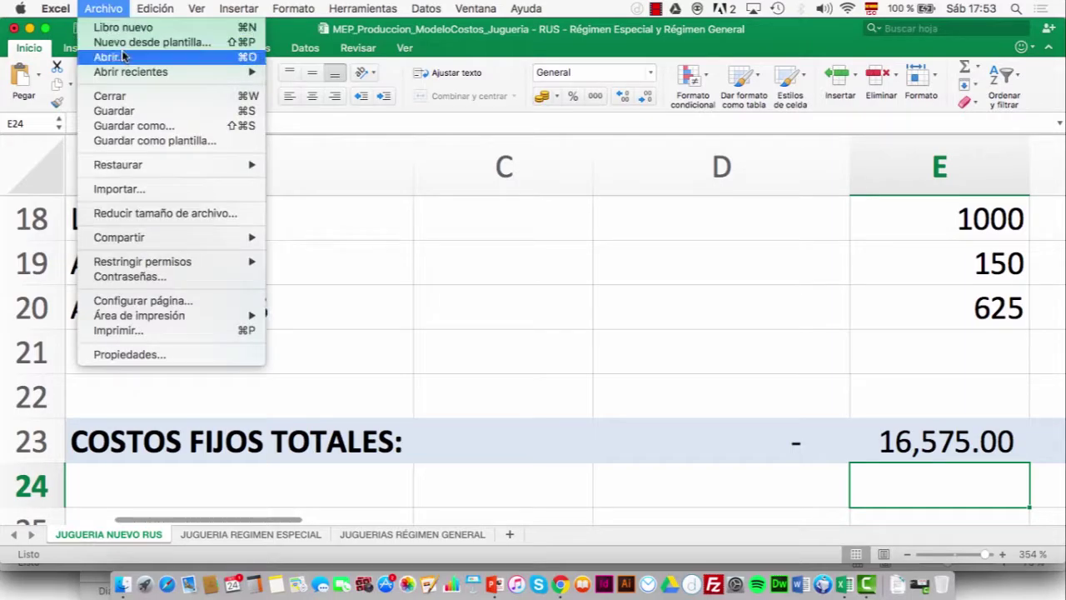
pyautogui.moveTo(127, 75)
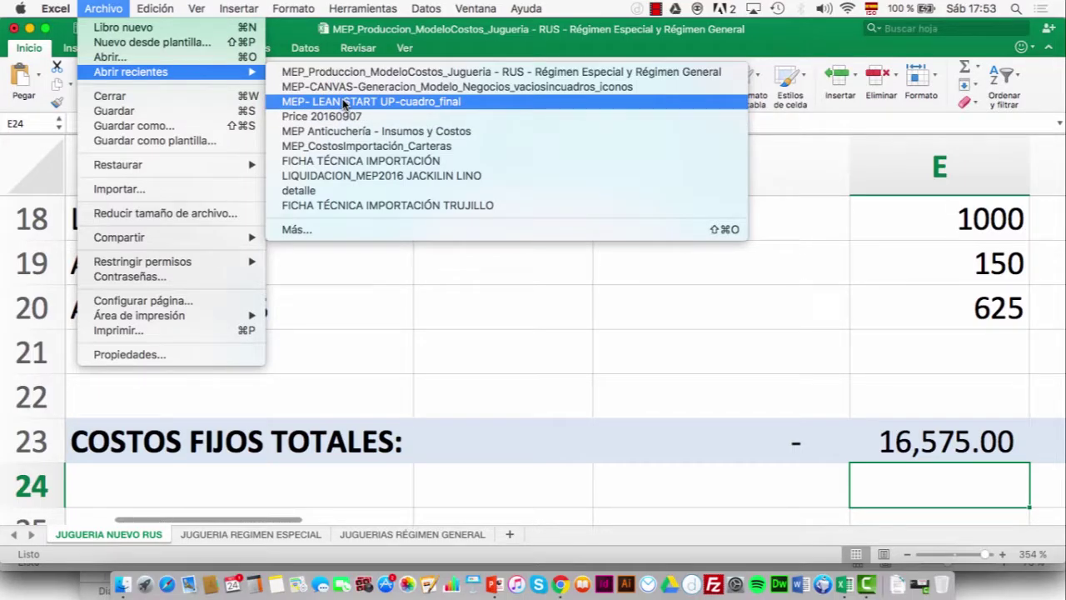
pyautogui.click(344, 133)
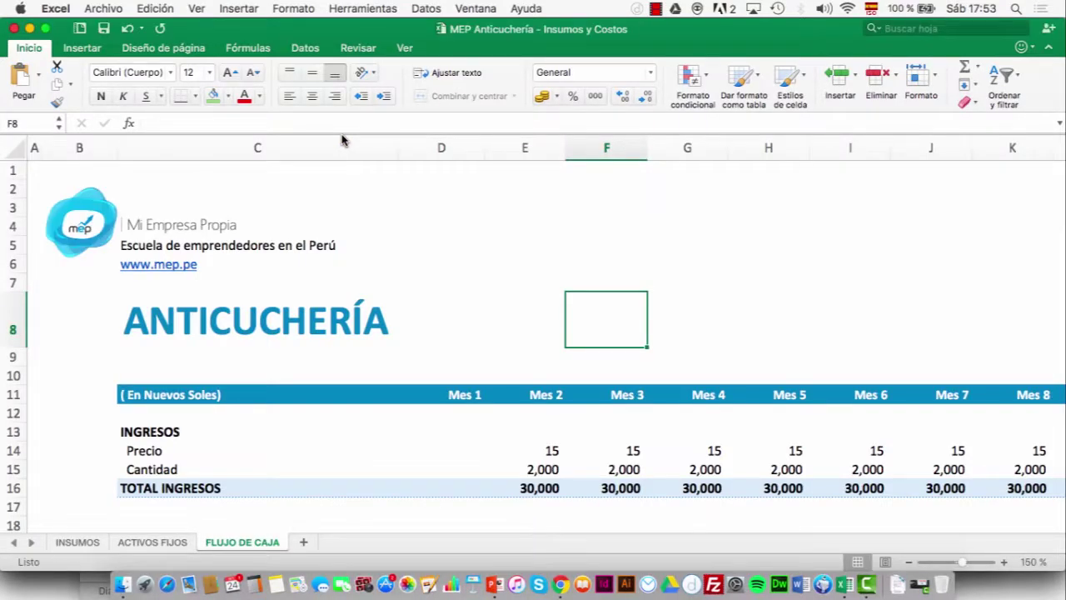
pyautogui.click(73, 543)
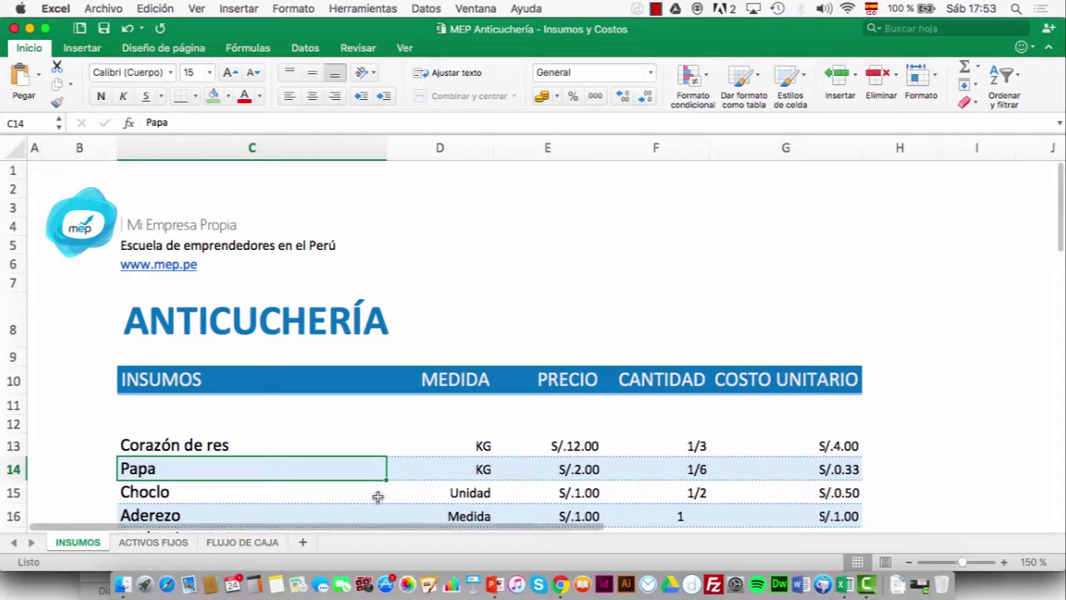
# Enlarge the INSUMOS sheet to 254 % and go to the ANTICUCHERÍA title in C8.
pyautogui.moveTo(962, 566); pyautogui.dragTo(973, 566)
pyautogui.click(695, 299)
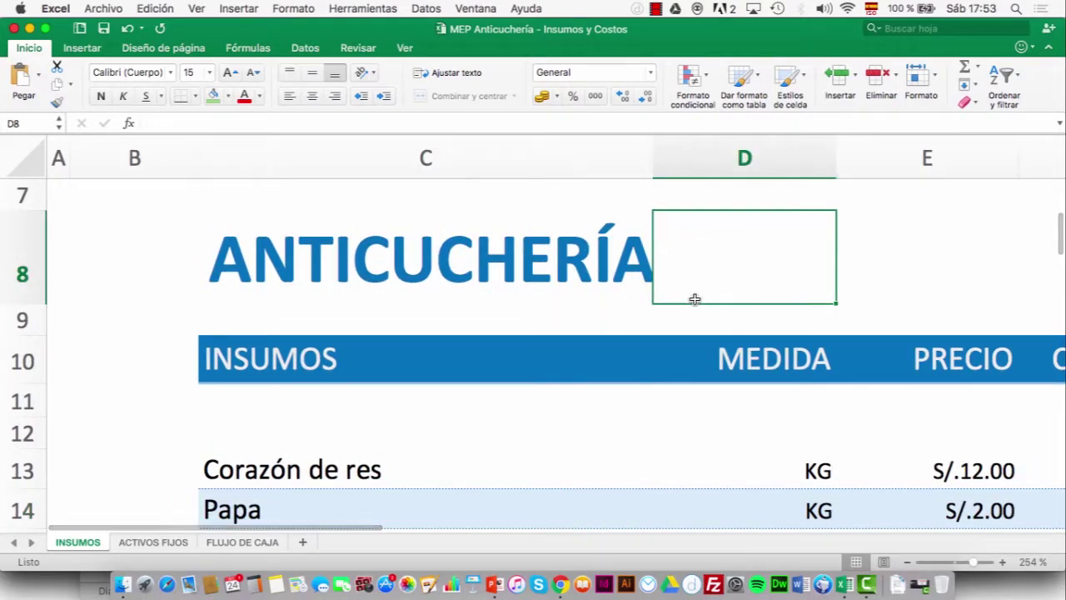
pyautogui.press('Right')
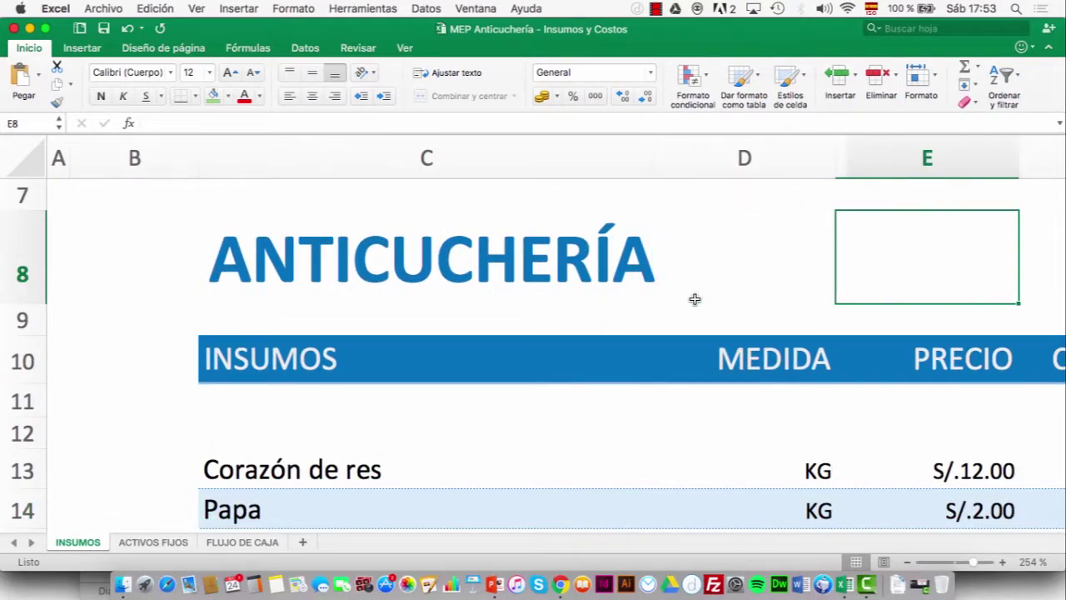
pyautogui.press('Left')
pyautogui.press('Left')
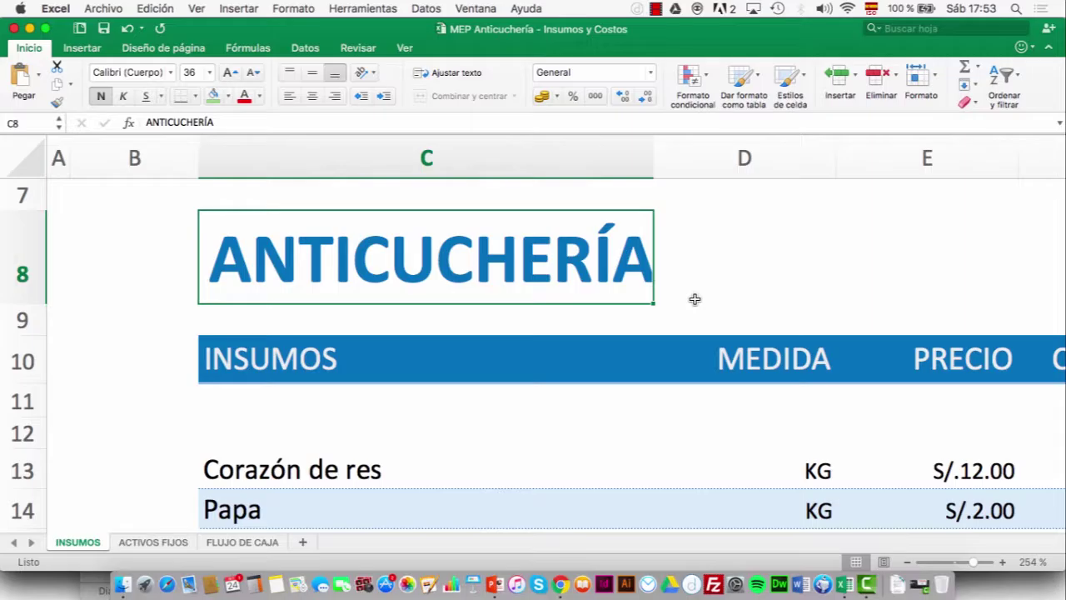
# Review the main ingredients listed under INSUMOS, from Corazón de res to Aderezo.
pyautogui.press('Down')
pyautogui.press('Down')
pyautogui.press('Down')
pyautogui.press('Down')
pyautogui.press('Down')
pyautogui.press('Down')
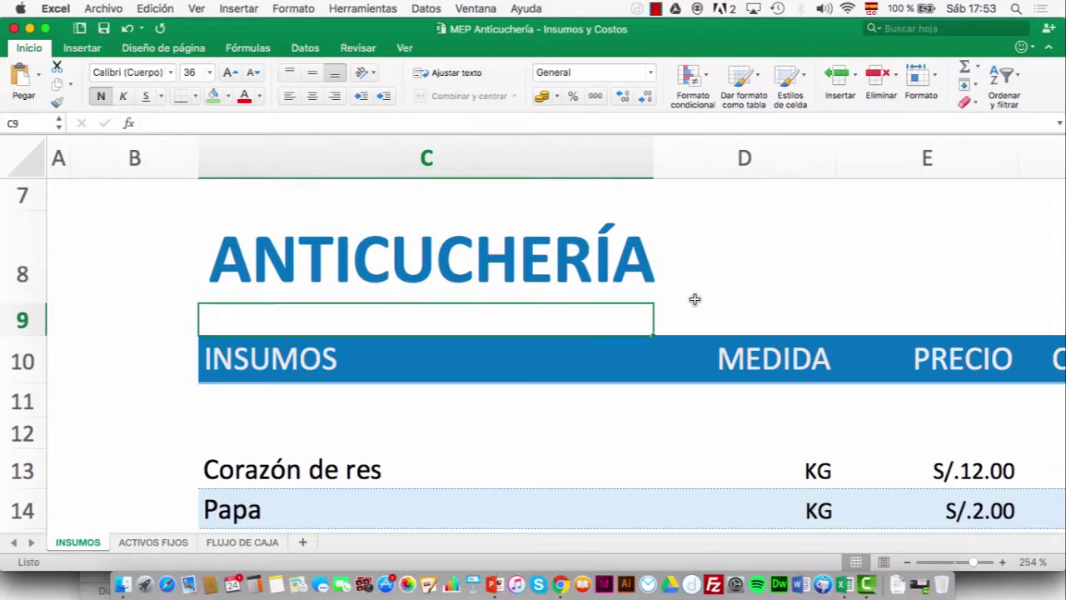
pyautogui.press('Down')
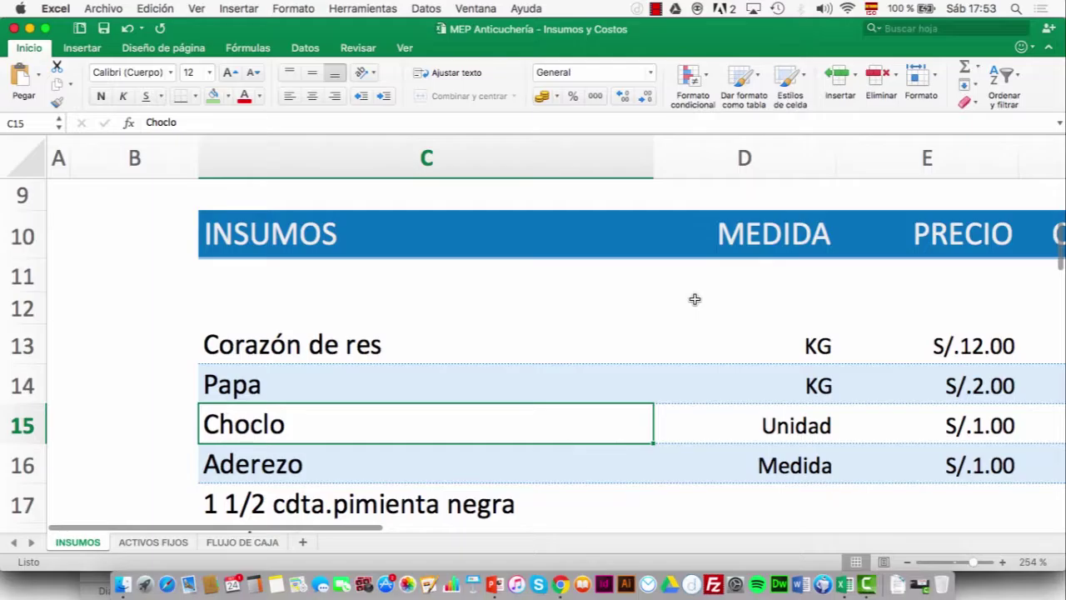
pyautogui.press('Down')
pyautogui.press('Down')
pyautogui.press('Down')
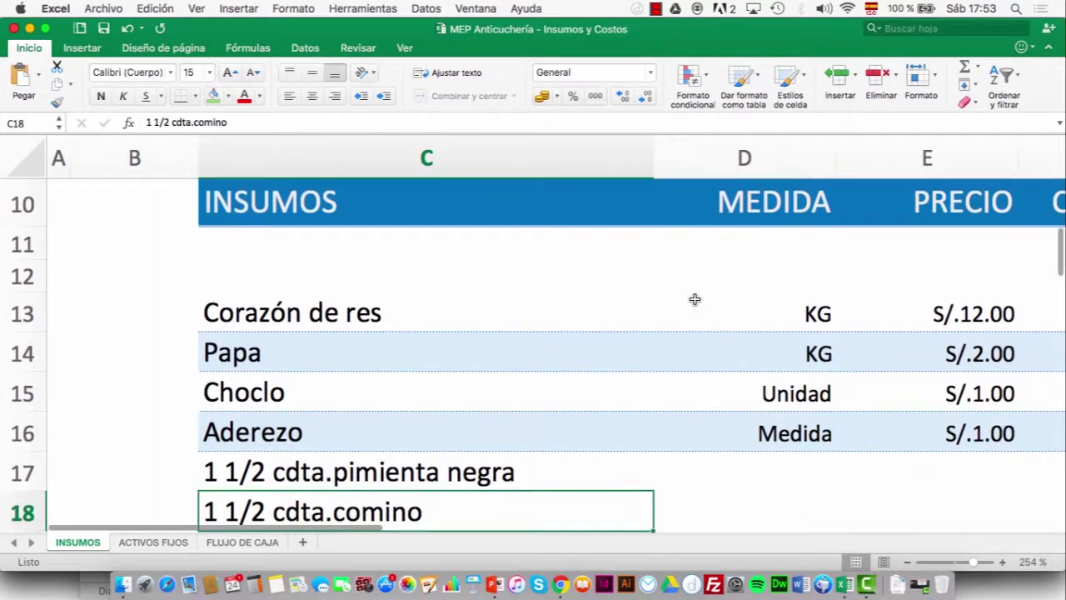
pyautogui.press('Up')
pyautogui.press('Up')
pyautogui.press('Up')
pyautogui.press('Up')
pyautogui.press('Up')
pyautogui.press('Down')
pyautogui.press('Down')
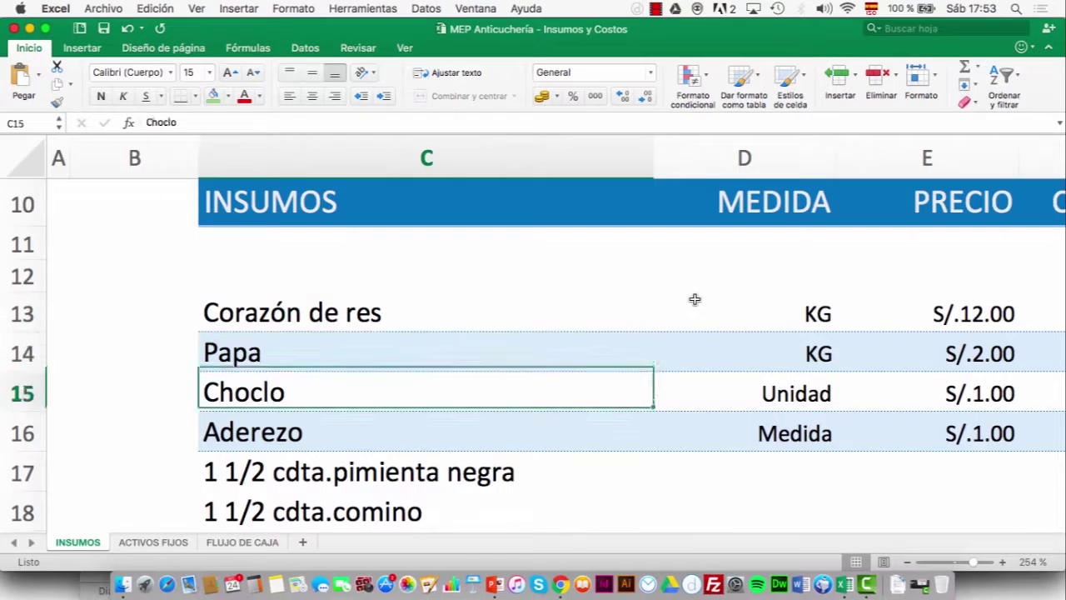
# Look through the remaining INSUMOS entries in column C down to the TOTAL row and the PREPARACIÓN heading.
pyautogui.press('Down')
pyautogui.press('Down')
pyautogui.press('Down')
pyautogui.press('Down')
pyautogui.press('Down')
pyautogui.press('Down')
pyautogui.press('Down')
pyautogui.press('Down')
pyautogui.press('Down')
pyautogui.press('Down')
pyautogui.press('Down')
pyautogui.press('Down')
pyautogui.press('Down')
pyautogui.press('Down')
pyautogui.press('Down')
pyautogui.press('Down')
pyautogui.press('Down')
pyautogui.press('Down')
pyautogui.press('Up')
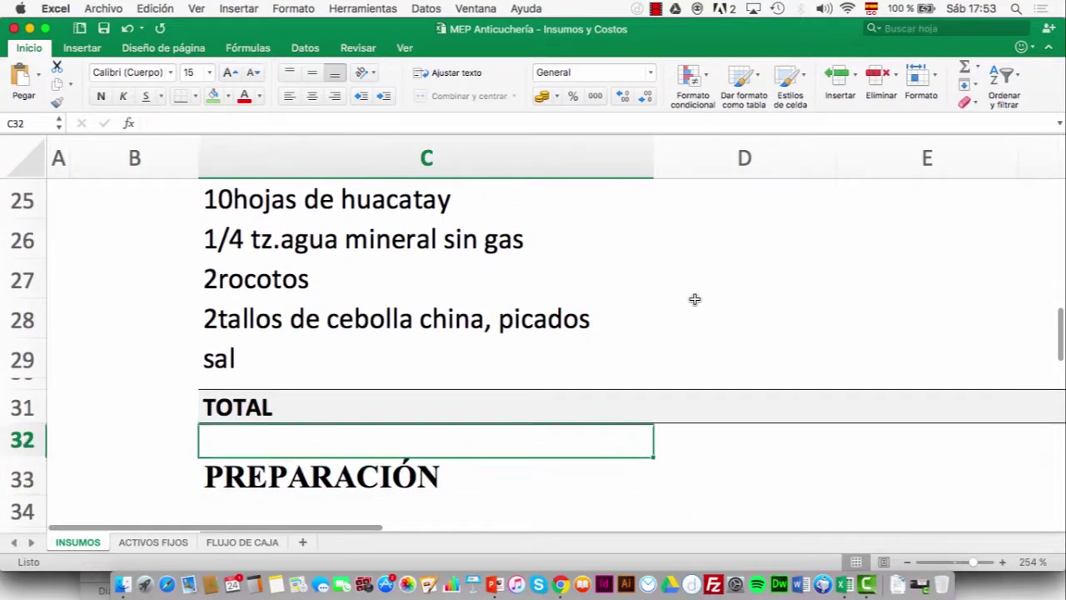
# Go back up the ingredient list to Corazón de res in C13, with the INSUMOS header in view.
pyautogui.press('Up')
pyautogui.press('Up')
pyautogui.press('Up')
pyautogui.press('Up')
pyautogui.press('Up')
pyautogui.press('Up')
pyautogui.press('Up')
pyautogui.press('Up')
pyautogui.press('Up')
pyautogui.press('Up')
pyautogui.press('Up')
pyautogui.press('Up')
pyautogui.press('Up')
pyautogui.press('Up')
pyautogui.press('Up')
pyautogui.press('Up')
pyautogui.press('Up')
pyautogui.press('Up')
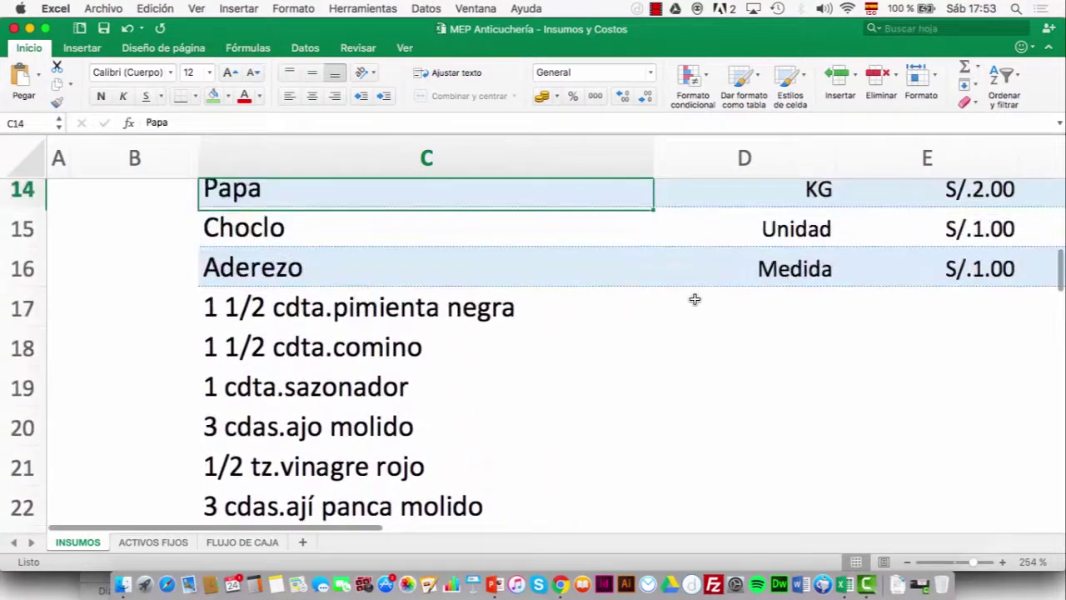
pyautogui.press('Up')
pyautogui.press('Up')
pyautogui.press('Down')
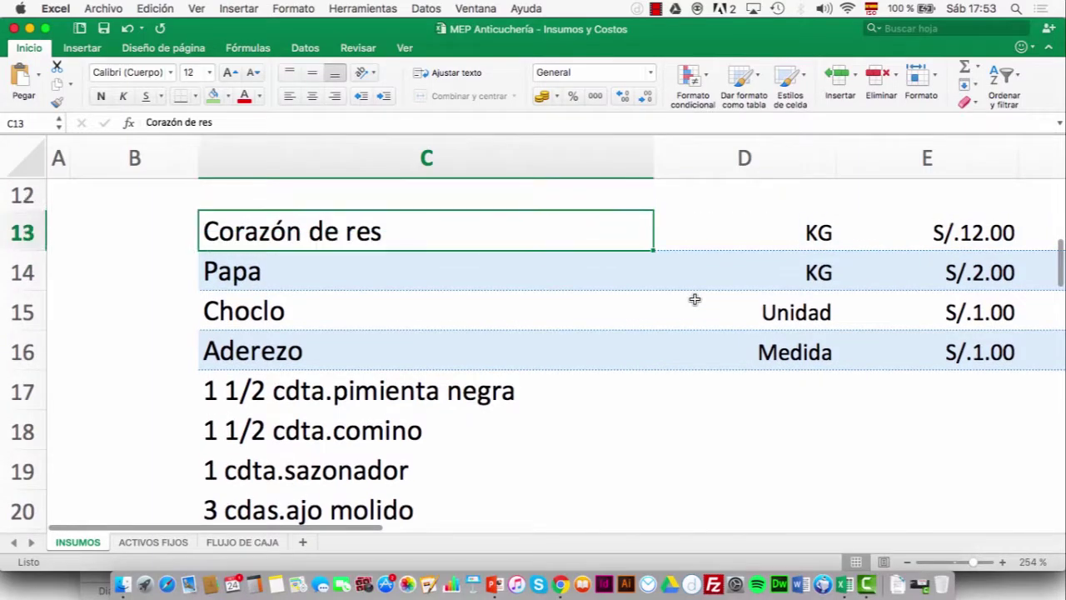
pyautogui.press('Up')
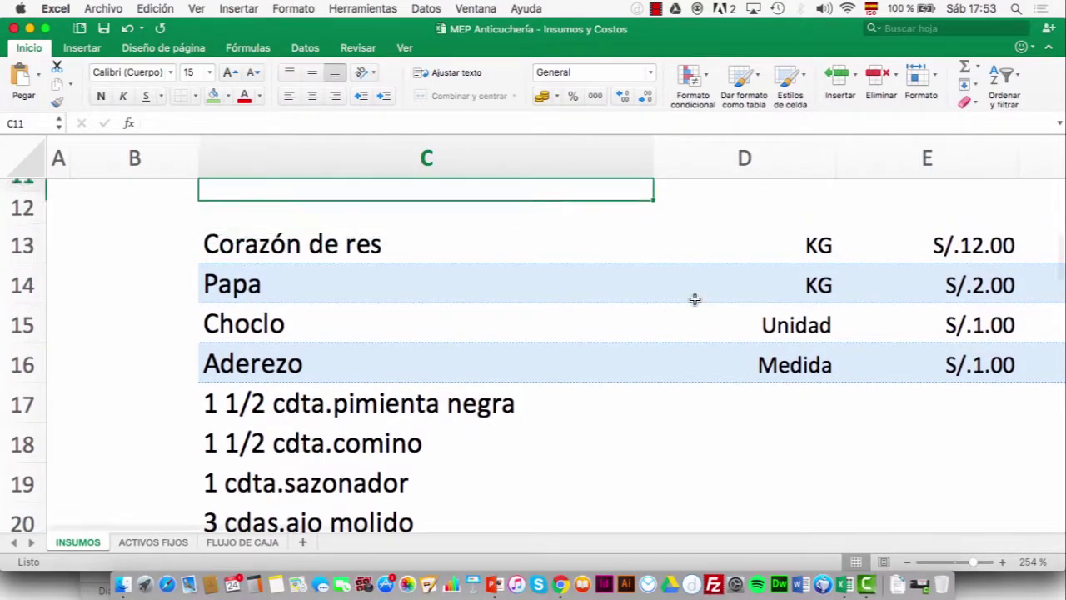
pyautogui.press('Up')
pyautogui.press('Up')
pyautogui.press('Down')
pyautogui.press('Down')
pyautogui.press('Down')
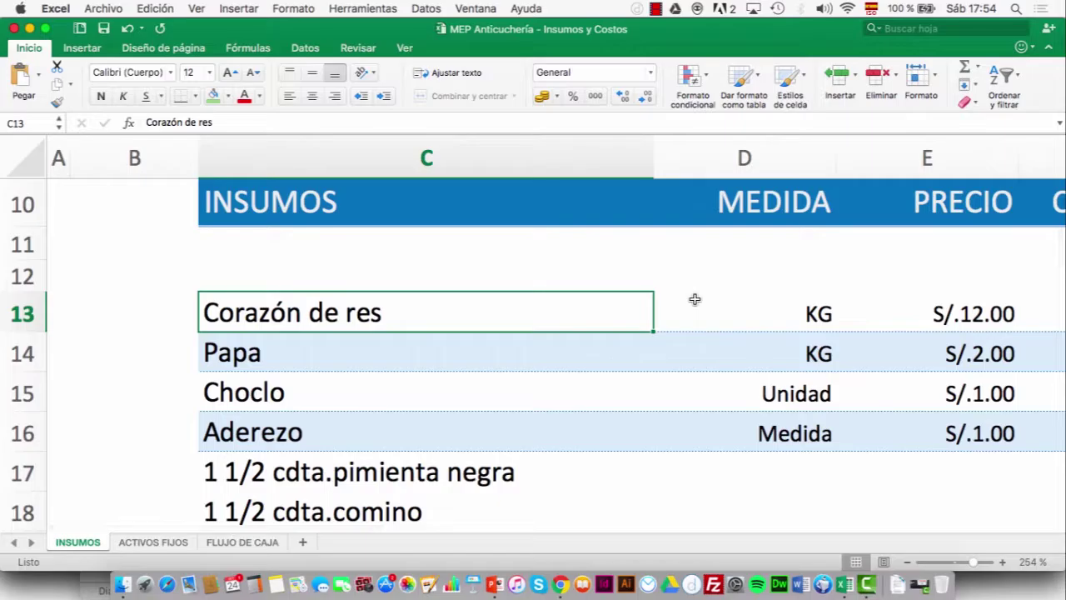
# Examine Corazón de res's MEDIDA, PRECIO, CANTIDAD and COSTO UNITARIO formula at a larger zoom of 341 %.
pyautogui.press('Right')
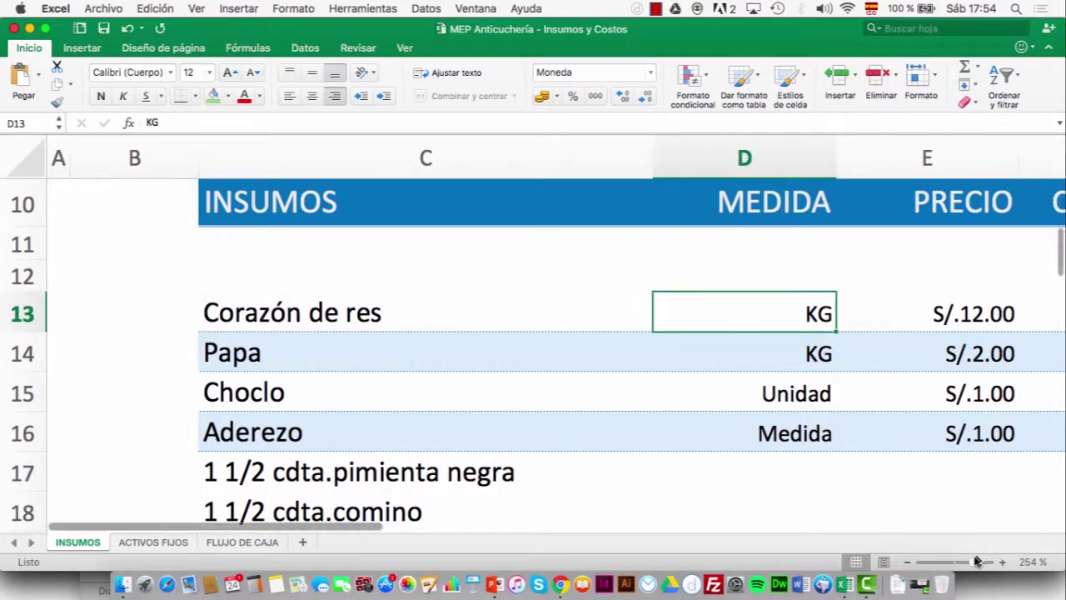
pyautogui.moveTo(972, 562); pyautogui.dragTo(981, 570)
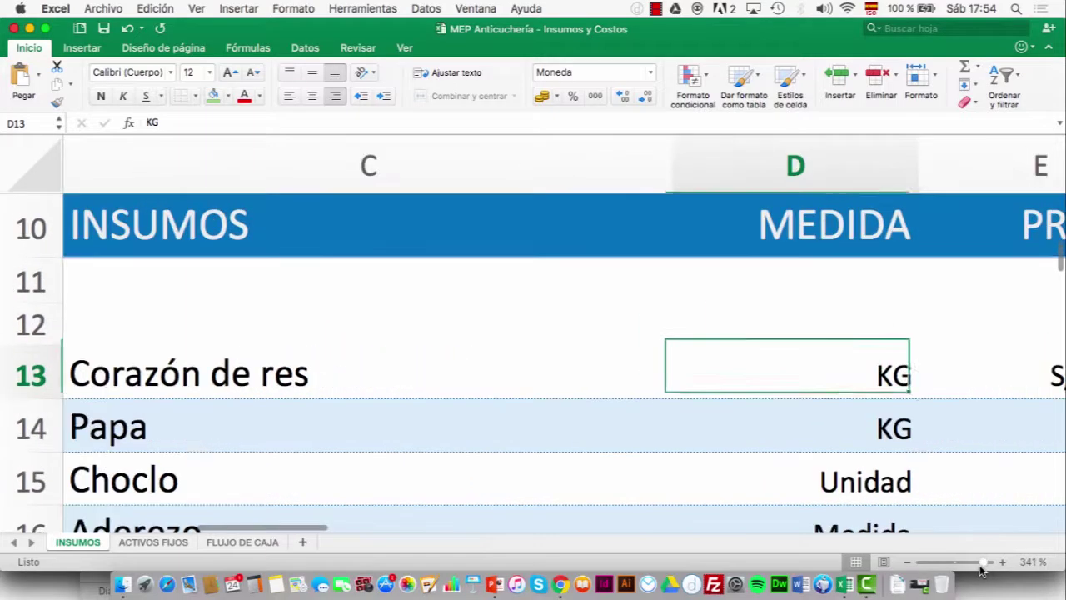
pyautogui.press('Right')
pyautogui.press('Right')
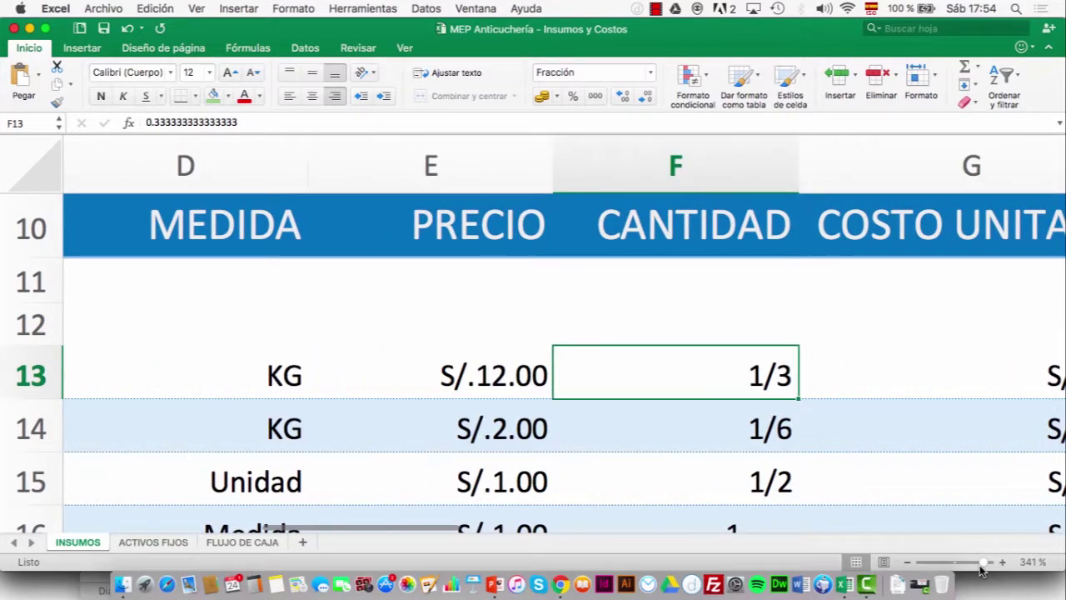
pyautogui.press('Right')
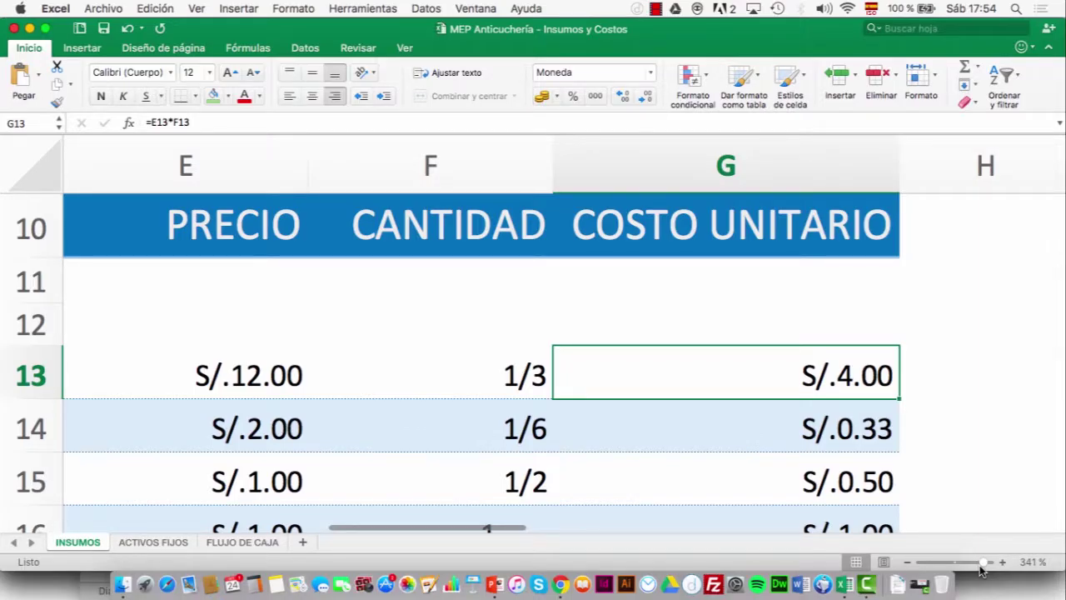
# Examine the Papa row across MEDIDA, PRECIO, CANTIDAD and COSTO UNITARIO.
pyautogui.press('Down')
pyautogui.press('Left')
pyautogui.press('Left')
pyautogui.press('Left')
pyautogui.press('Left')
pyautogui.press('Left')
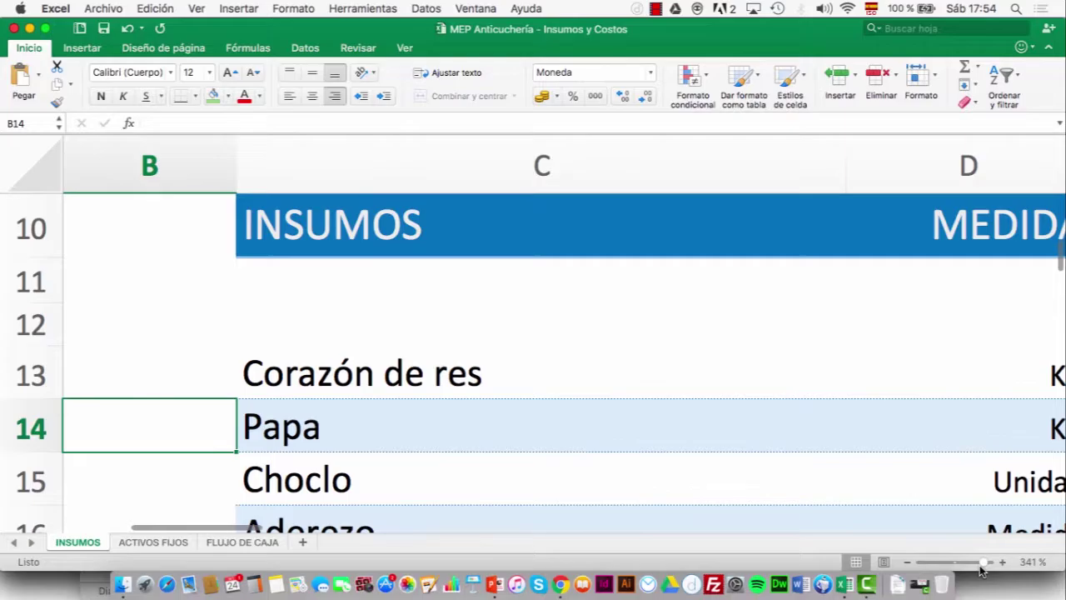
pyautogui.press('Right')
pyautogui.press('Right')
pyautogui.press('Right')
pyautogui.press('Right')
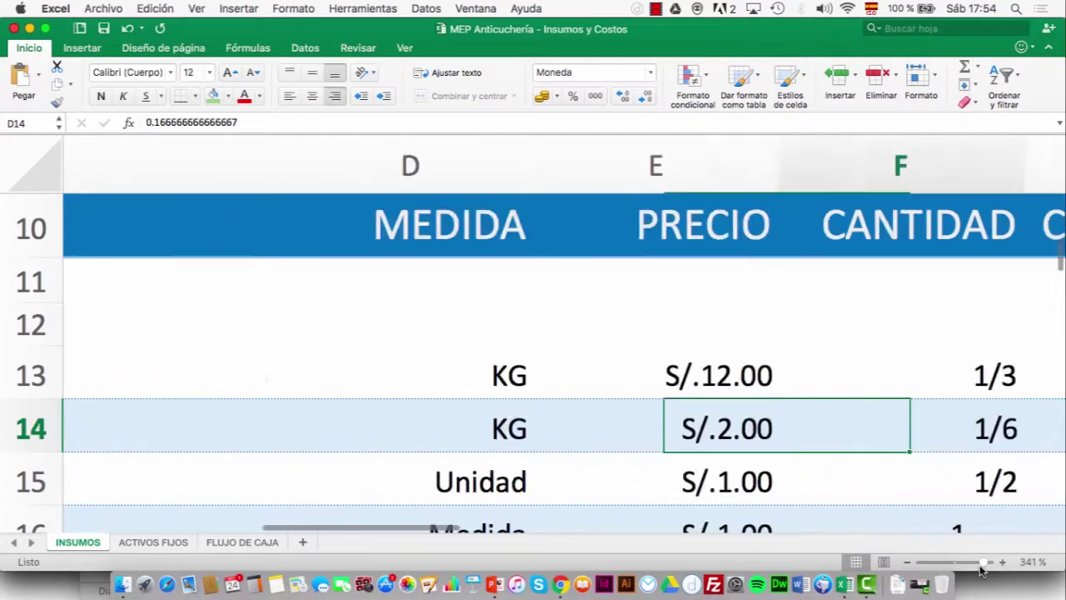
pyautogui.press('Right')
# Check the Choclo row's COSTO UNITARIO formula and the row's other values.
pyautogui.press('Down')
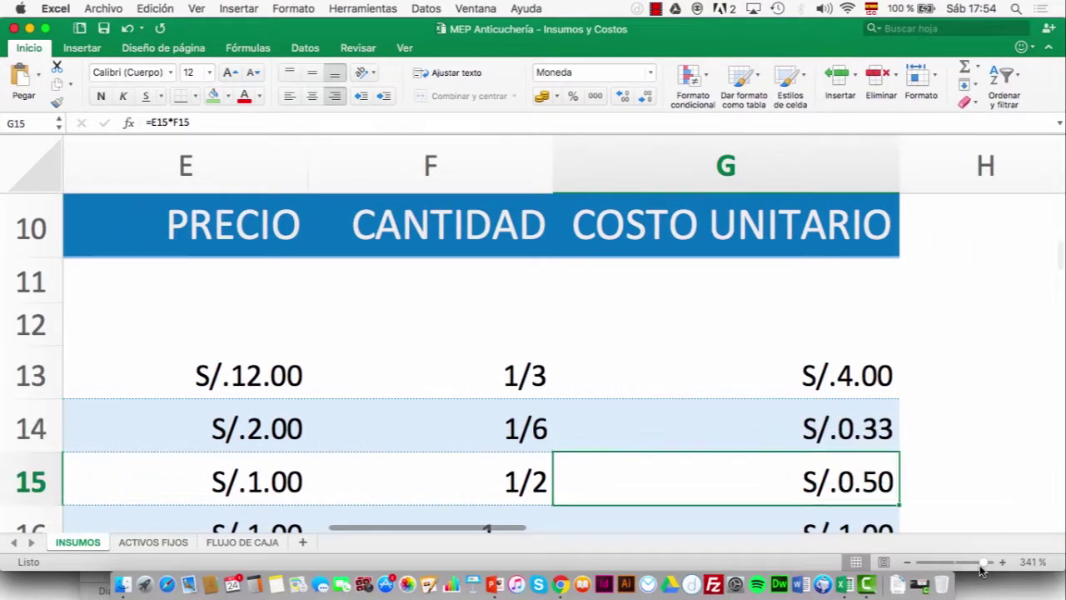
pyautogui.press('Left')
pyautogui.press('Left')
pyautogui.press('Left')
pyautogui.press('Left')
pyautogui.press('Left')
# Go to the Aderezo entry and look through its component ingredients, from pimienta negra down to sal.
pyautogui.press('Down')
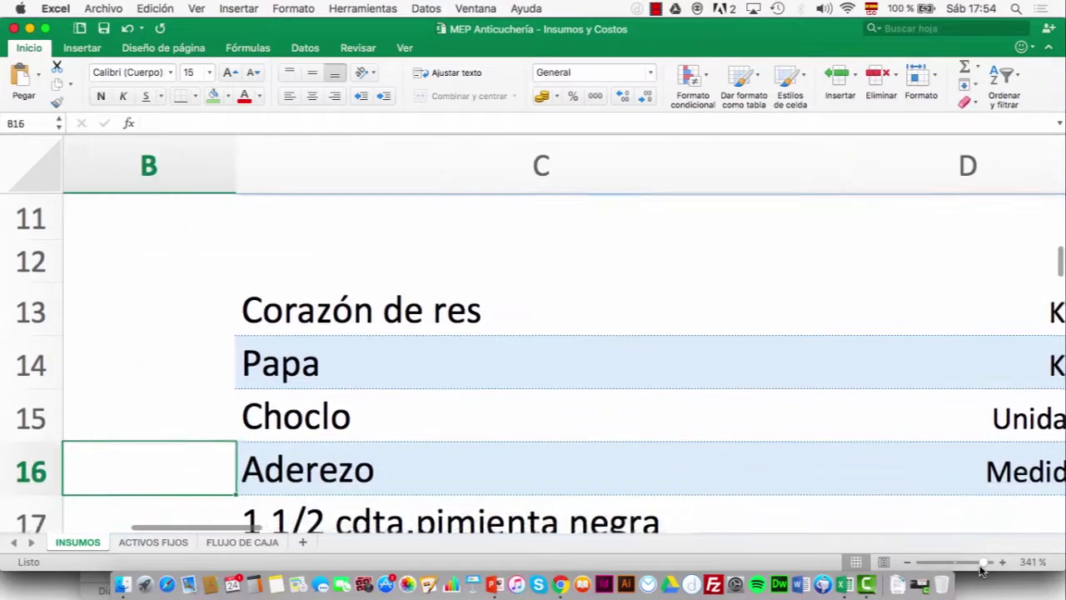
pyautogui.press('Right')
pyautogui.press('Right')
pyautogui.press('Left')
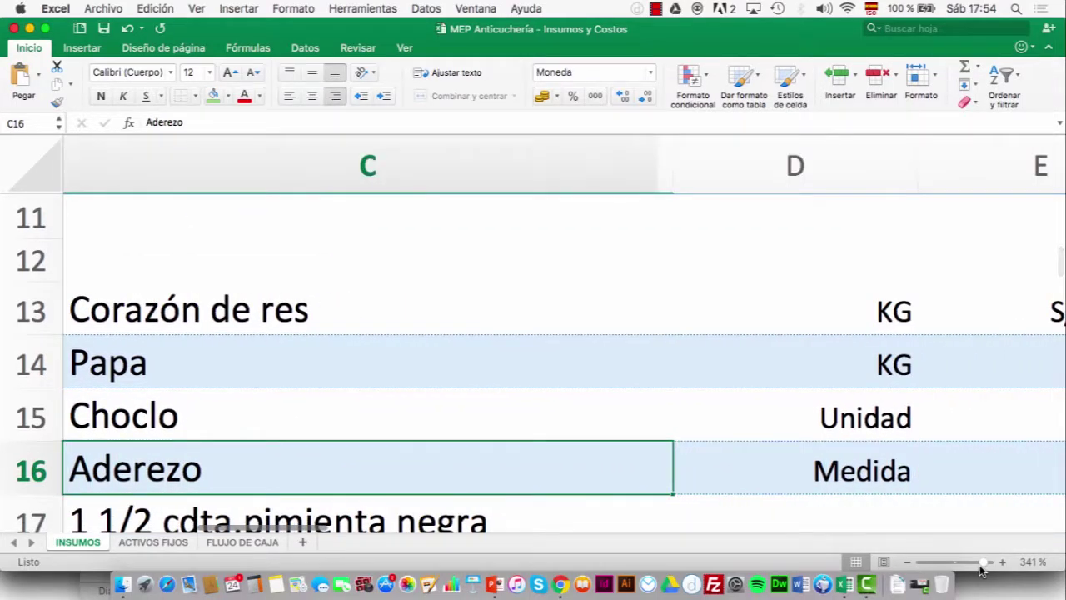
pyautogui.press('Down')
pyautogui.press('Down')
pyautogui.press('Down')
pyautogui.press('Down')
pyautogui.press('Down')
pyautogui.press('Down')
pyautogui.press('Down')
pyautogui.press('Down')
pyautogui.press('Down')
pyautogui.press('Down')
pyautogui.press('Down')
pyautogui.press('Down')
pyautogui.press('Down')
pyautogui.press('Down')
pyautogui.press('Down')
pyautogui.press('Up')
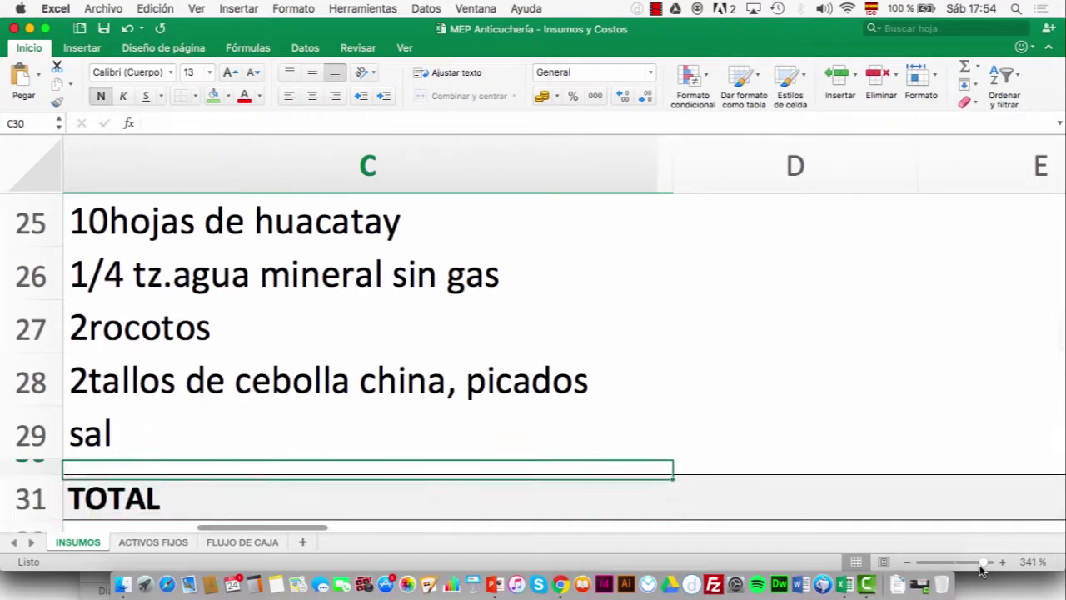
# Return to the Aderezo row and examine its MEDIDA, PRECIO, CANTIDAD and COSTO UNITARIO formula.
pyautogui.press('Up')
pyautogui.press('Up')
pyautogui.press('Up')
pyautogui.press('Up')
pyautogui.press('Up')
pyautogui.press('Up')
pyautogui.press('Up')
pyautogui.press('Up')
pyautogui.press('Up')
pyautogui.press('Up')
pyautogui.press('Down')
pyautogui.press('Down')
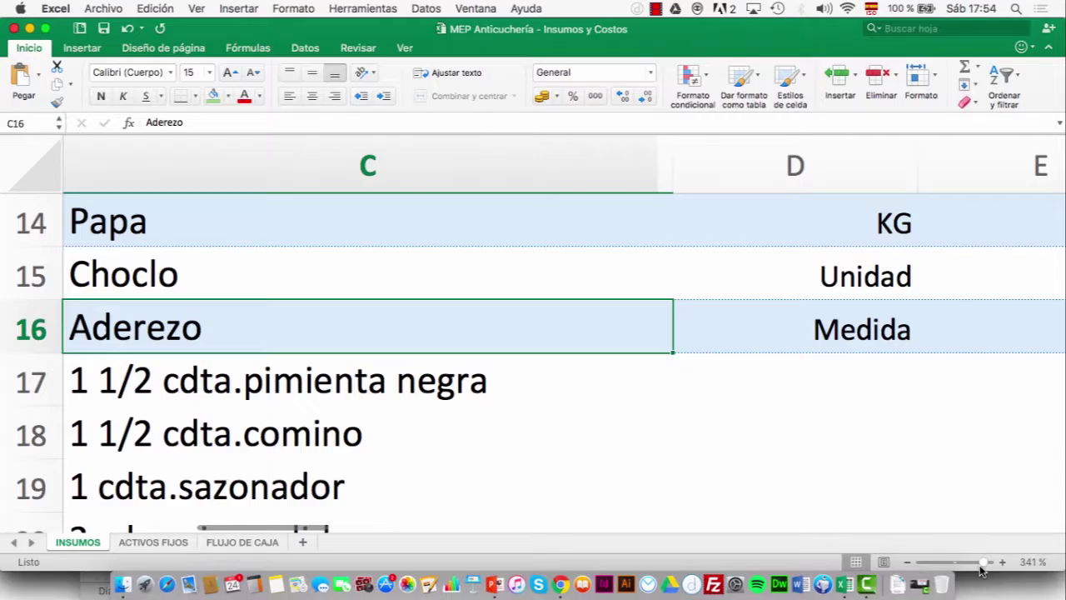
pyautogui.press('Right')
pyautogui.press('Right')
pyautogui.press('Right')
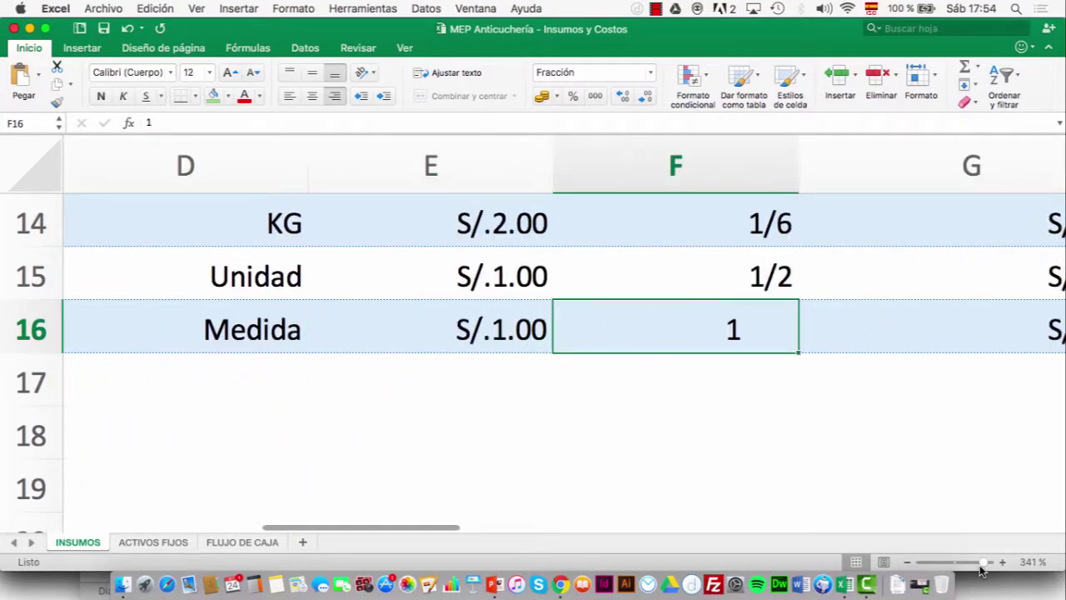
pyautogui.press('Right')
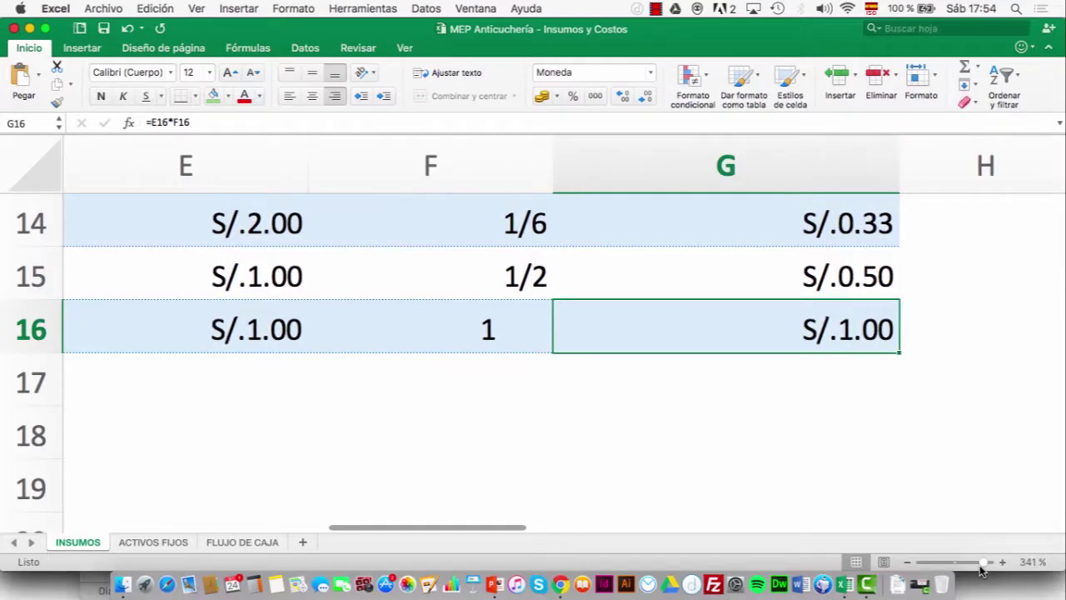
# Go down the COSTO UNITARIO column to the TOTAL row and check its sum formula.
pyautogui.press('Down')
pyautogui.press('Down')
pyautogui.press('Down')
pyautogui.press('Down')
pyautogui.press('Down')
pyautogui.press('Down')
pyautogui.press('Down')
pyautogui.press('Down')
pyautogui.press('Down')
pyautogui.press('Down')
pyautogui.press('Down')
pyautogui.press('Down')
pyautogui.press('Down')
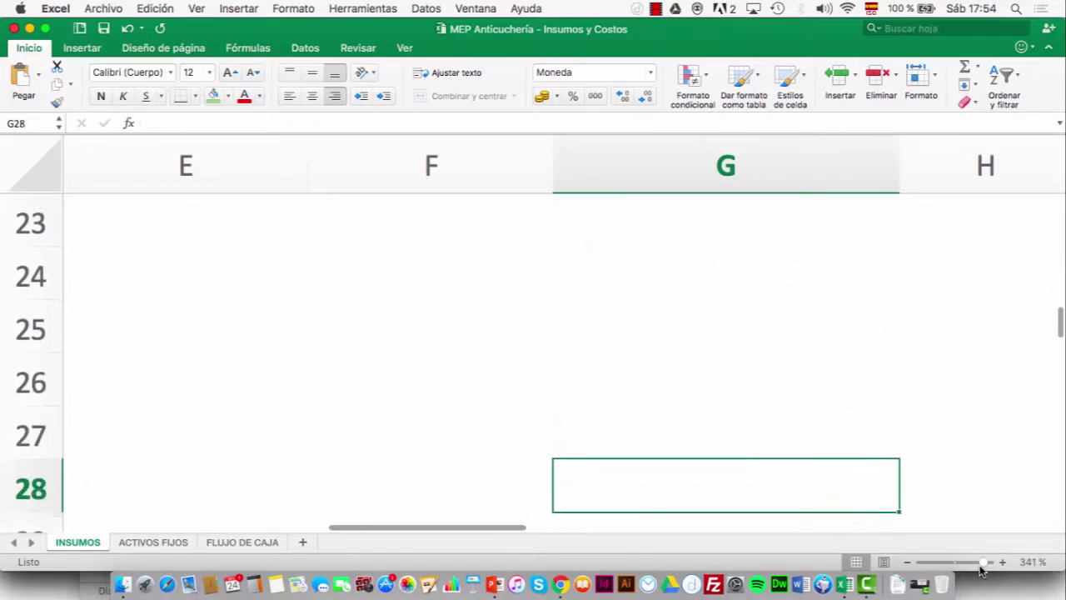
pyautogui.press('Down')
pyautogui.press('Down')
pyautogui.press('Down')
pyautogui.press('Down')
pyautogui.press('Up')
pyautogui.press('Up')
pyautogui.press('Up')
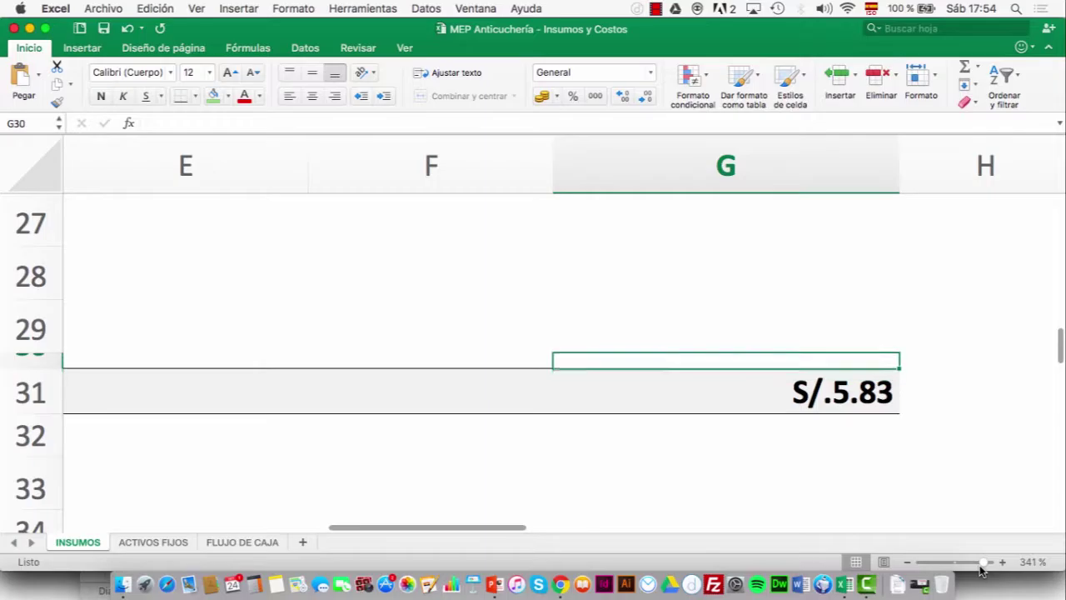
pyautogui.press('Down')
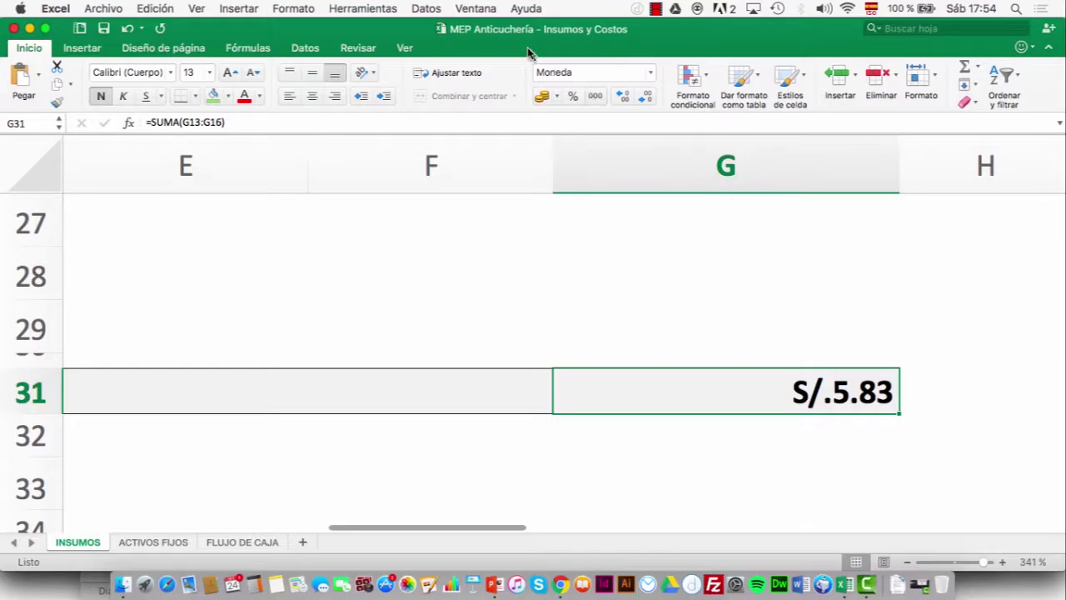
# Switch to the MEP_Produccion_ModeloCostos_Jugueria workbook and view the COSTOS VARIABLES section below the total fixed costs.
pyautogui.click(475, 8)
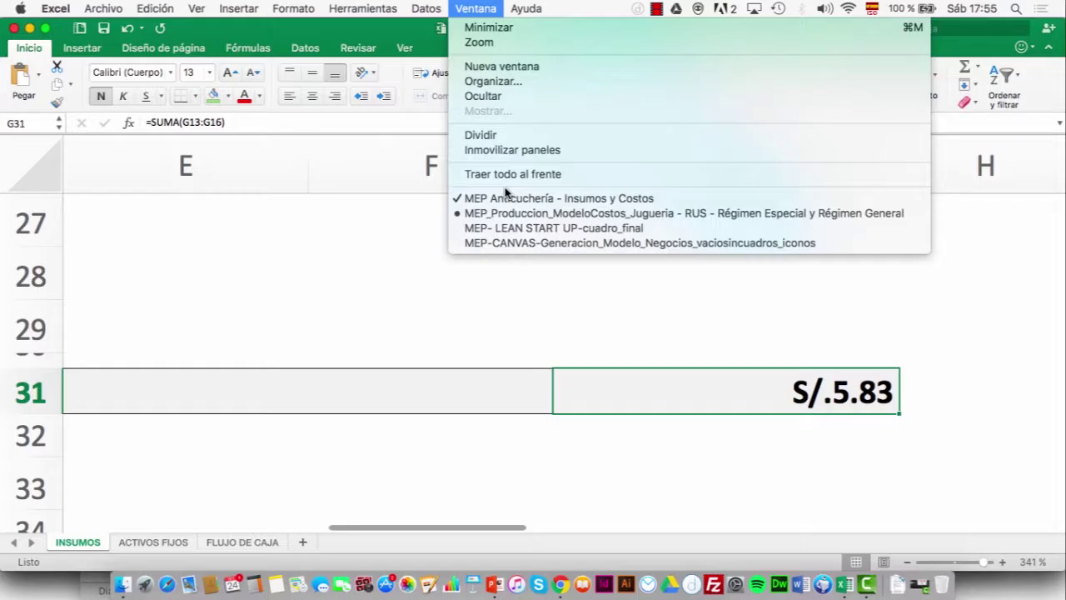
pyautogui.click(513, 214)
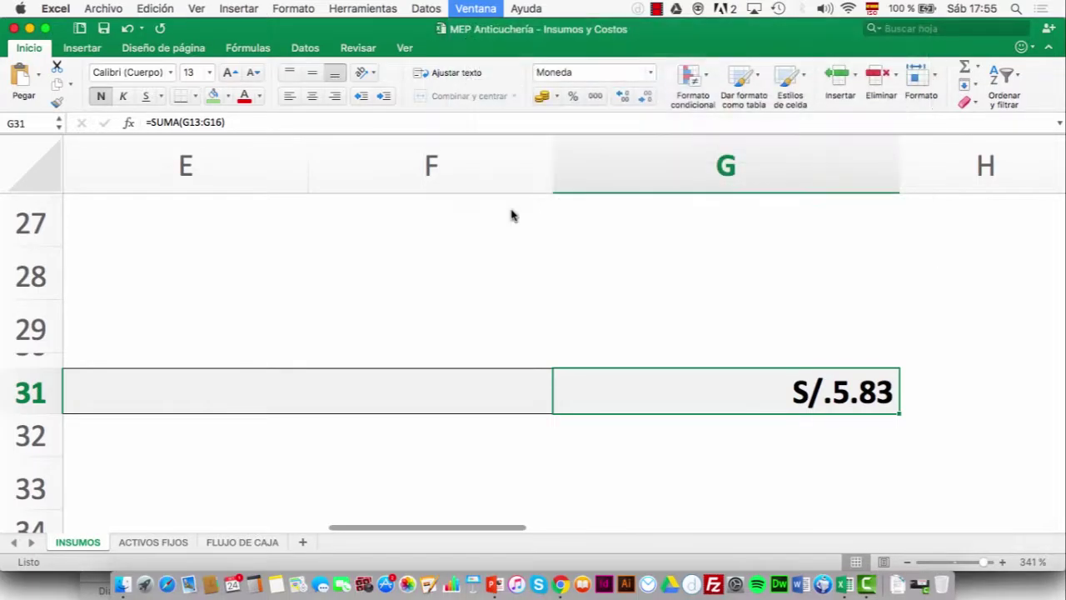
pyautogui.scroll(-5, 518, 324)
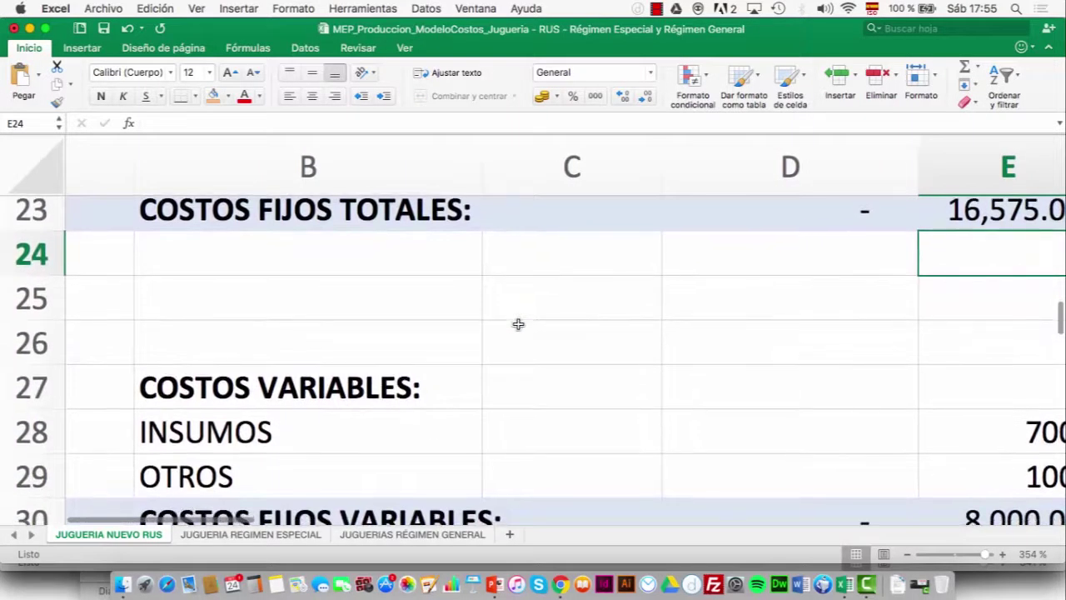
pyautogui.scroll(-2, 518, 324)
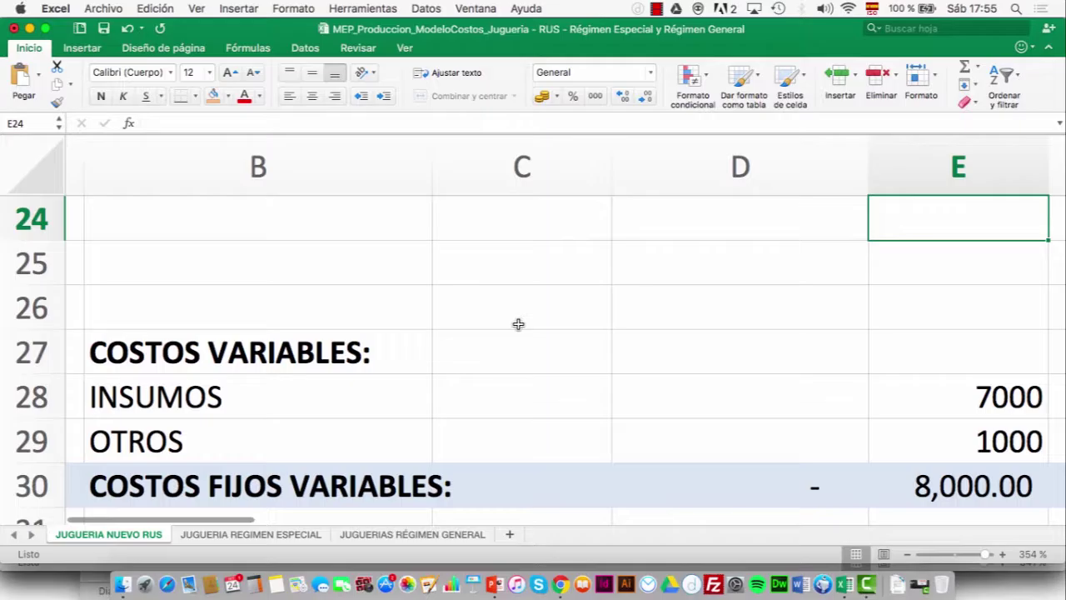
# Examine the amounts and percentages for INSUMOS and OTROS, checking the INSUMOS percentage and returning along its row.
pyautogui.hscroll(3, 550, 342)
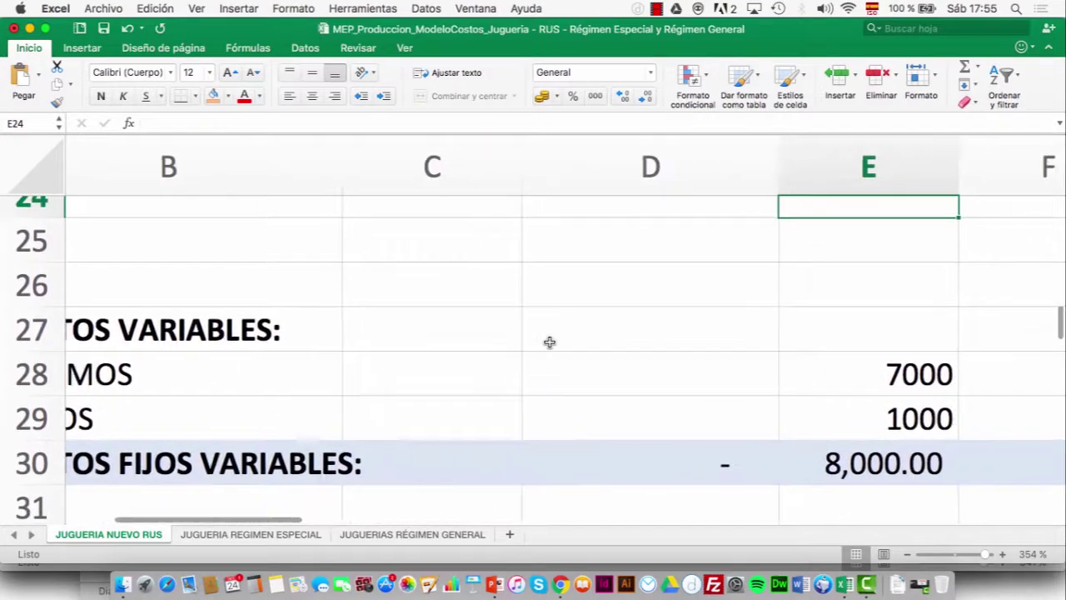
pyautogui.hscroll(3, 550, 342)
pyautogui.click(920, 386)
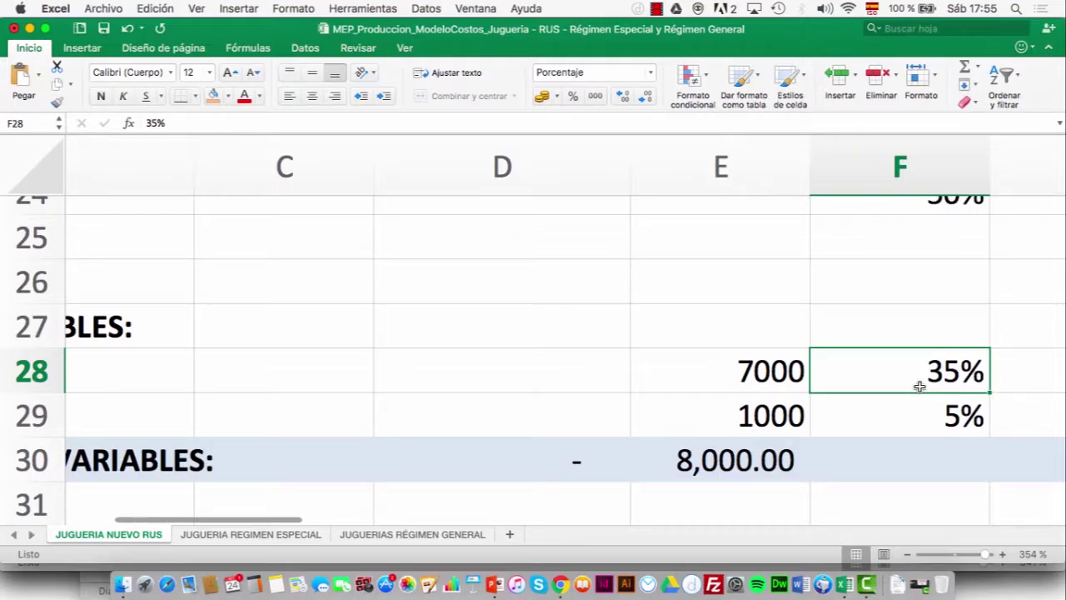
pyautogui.press('Left')
pyautogui.press('Left')
pyautogui.press('Left')
pyautogui.press('Left')
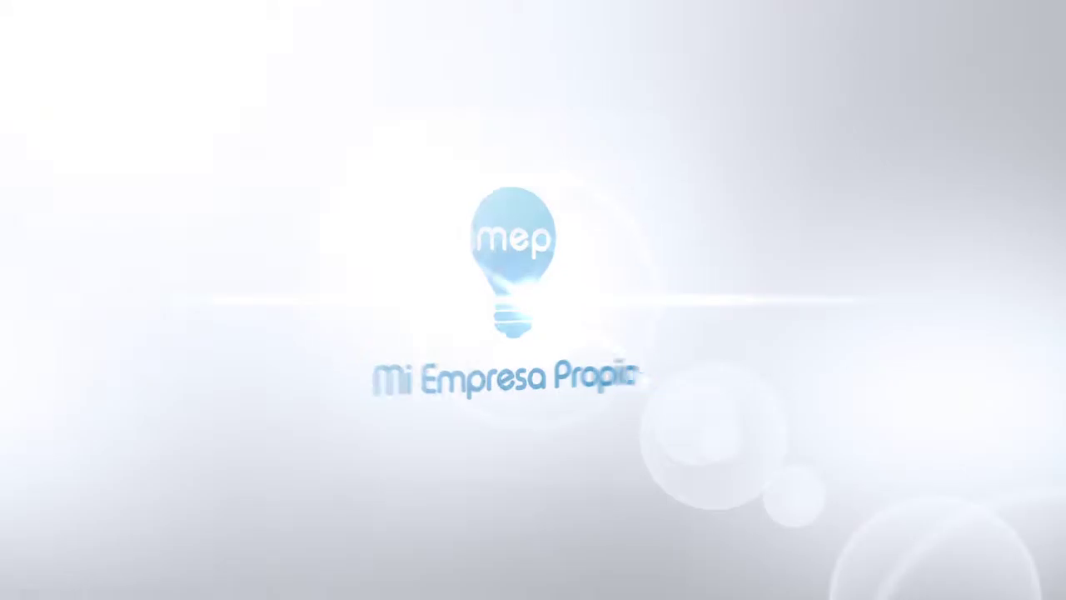